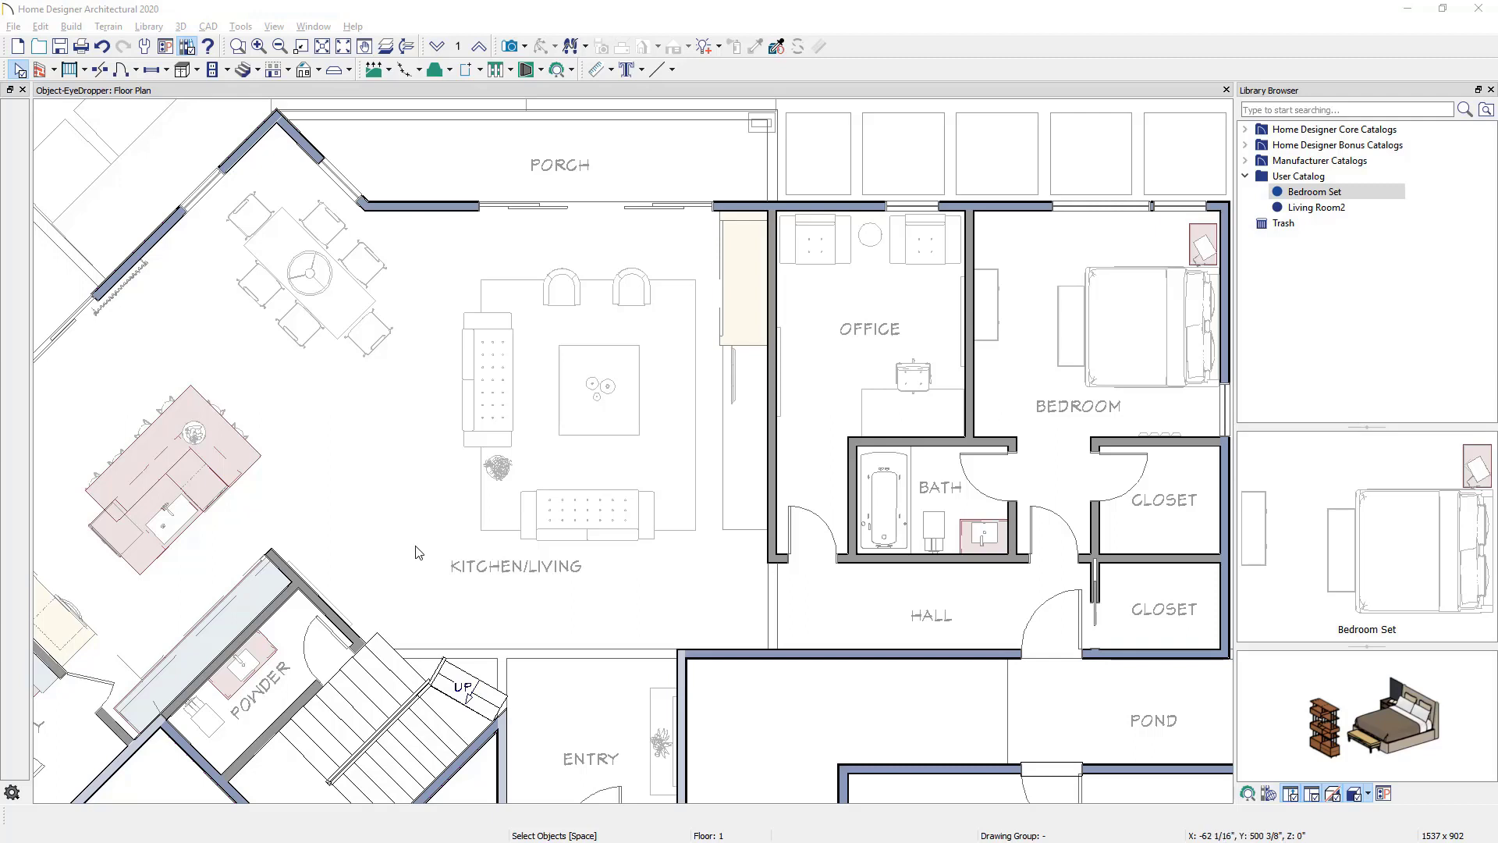
Box-select the living room furniture, make it one architectural block, and nudge it right.
{"action": "mouse_move", "coordinate": [416, 546]}
{"action": "left_mouse_down"}
{"action": "mouse_move", "coordinate": [606, 262]}
{"action": "mouse_move", "coordinate": [708, 255]}
{"action": "left_mouse_up"}
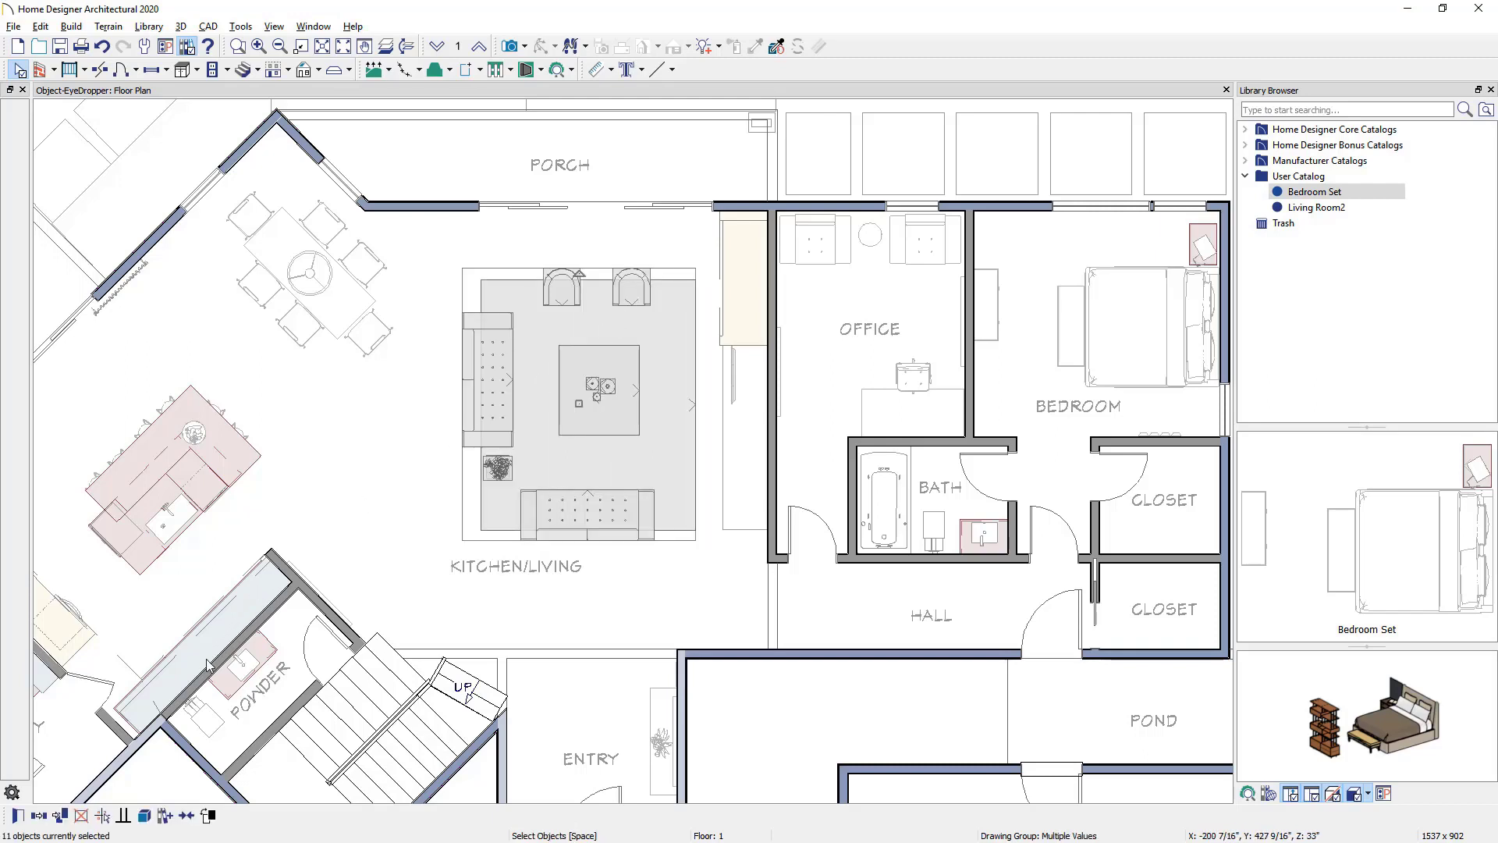
{"action": "left_click", "coordinate": [147, 815]}
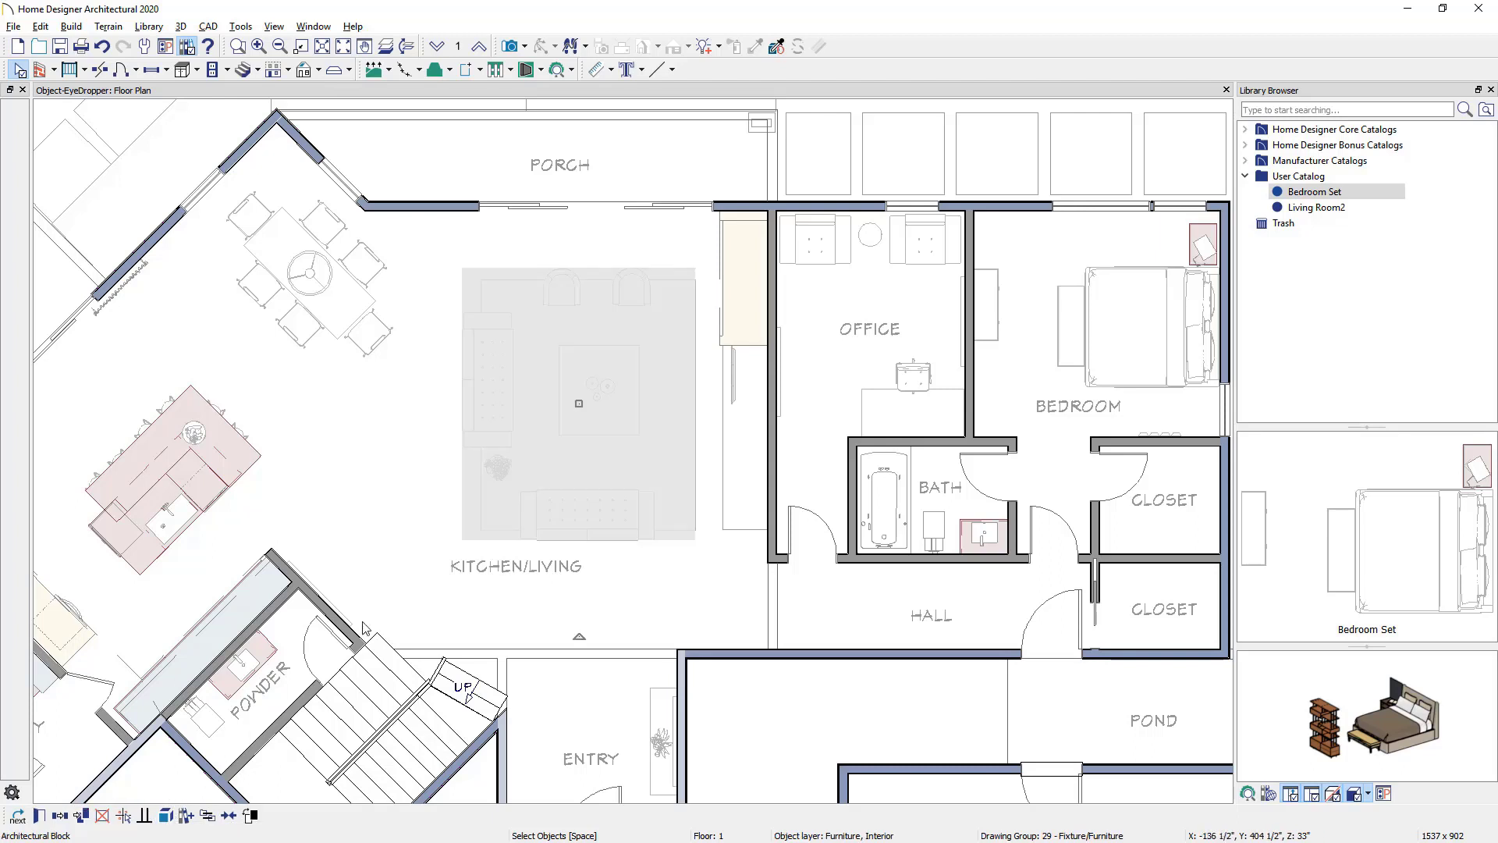
{"action": "left_click_drag", "start_coordinate": [578, 402], "coordinate": [519, 383]}
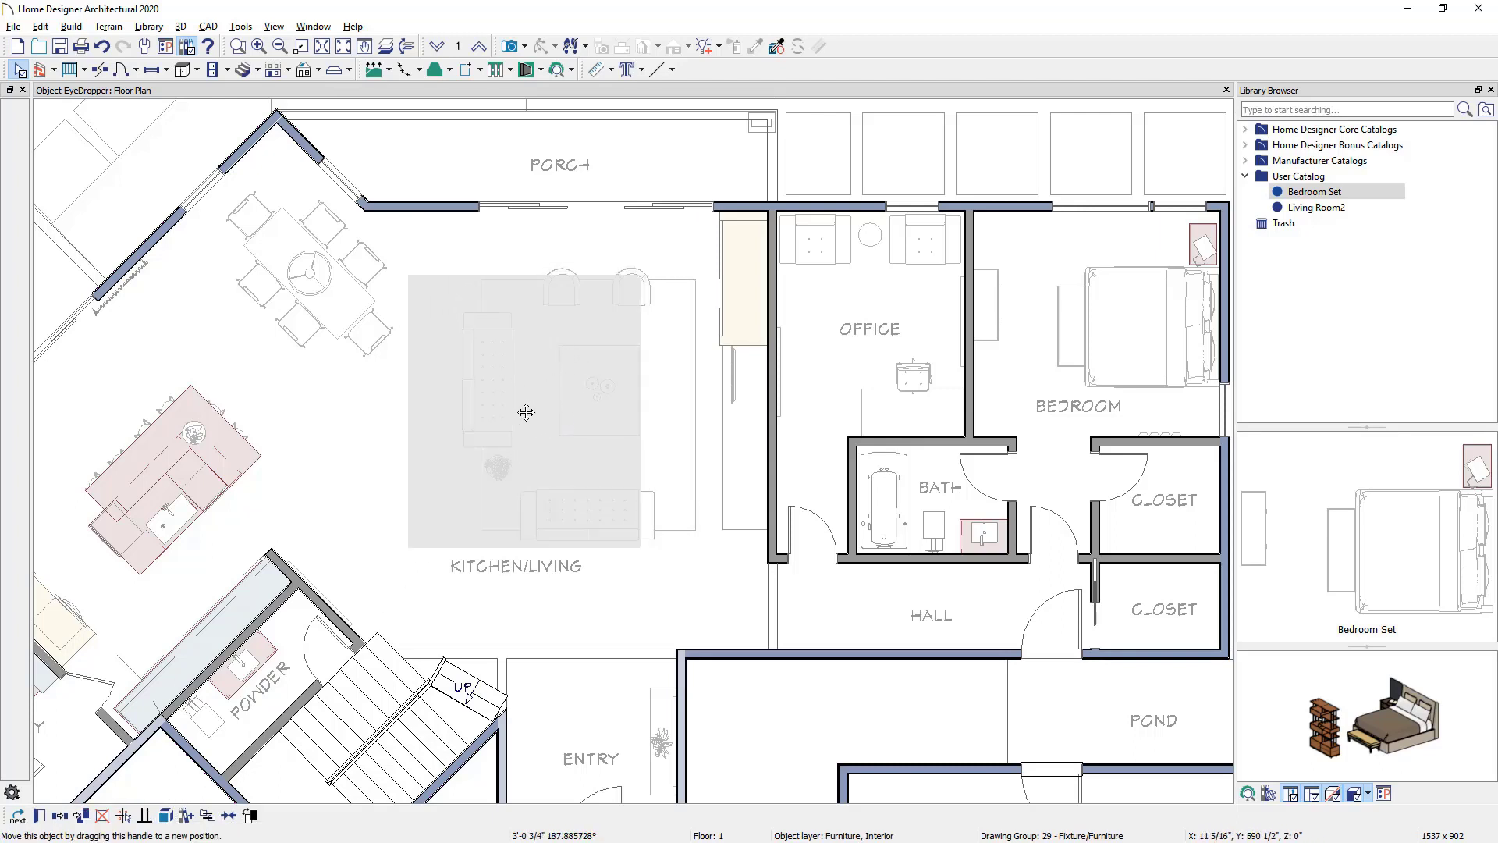
{"action": "left_click_drag", "start_coordinate": [519, 383], "coordinate": [590, 386]}
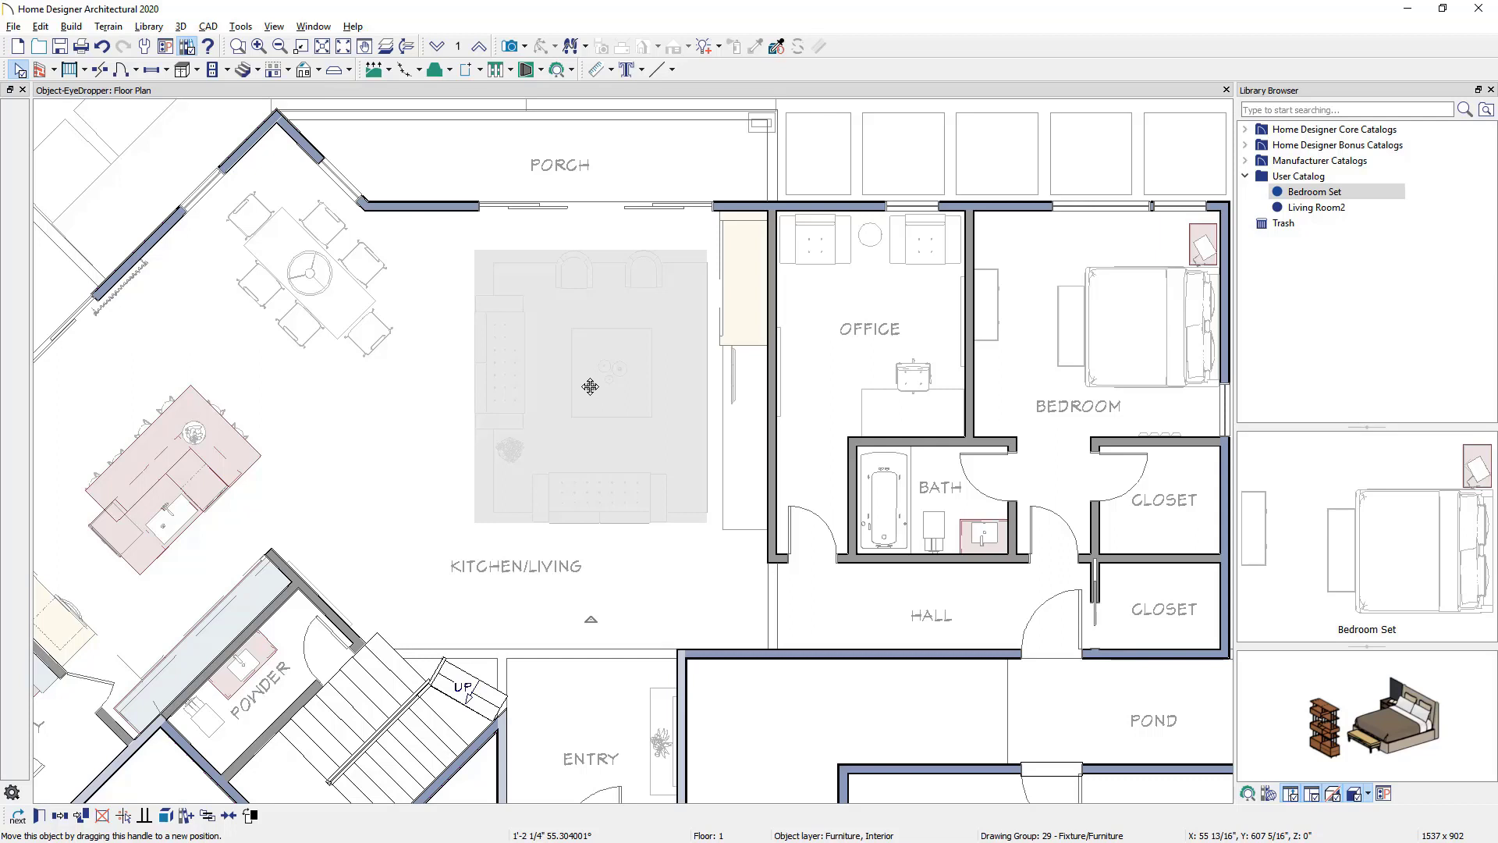
Unsuppress the block's label and set a custom 'Living Room Grouping' label.
{"action": "double_click", "coordinate": [591, 387]}
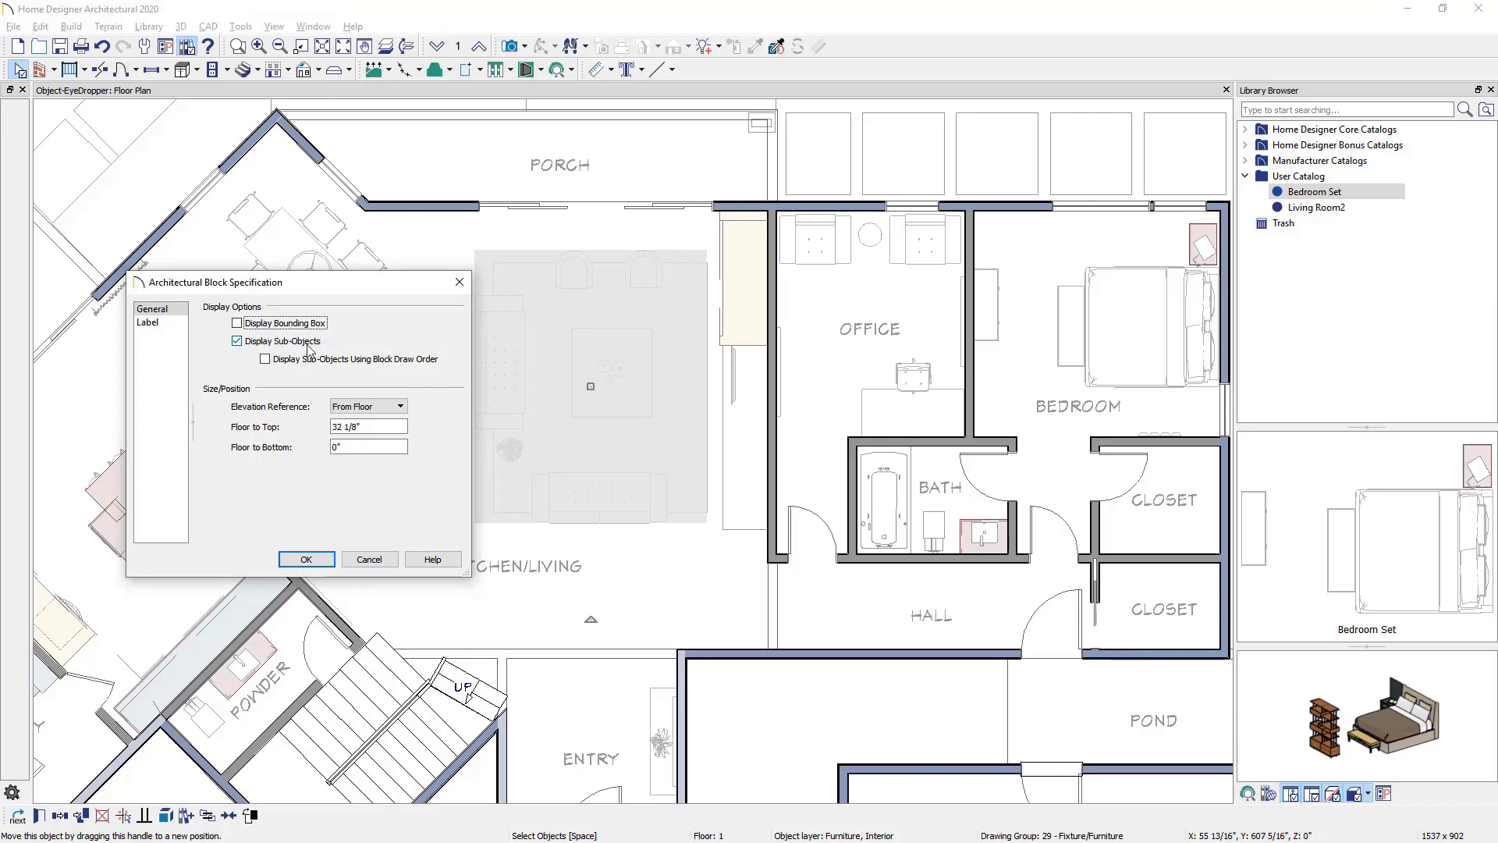
{"action": "left_click", "coordinate": [177, 328]}
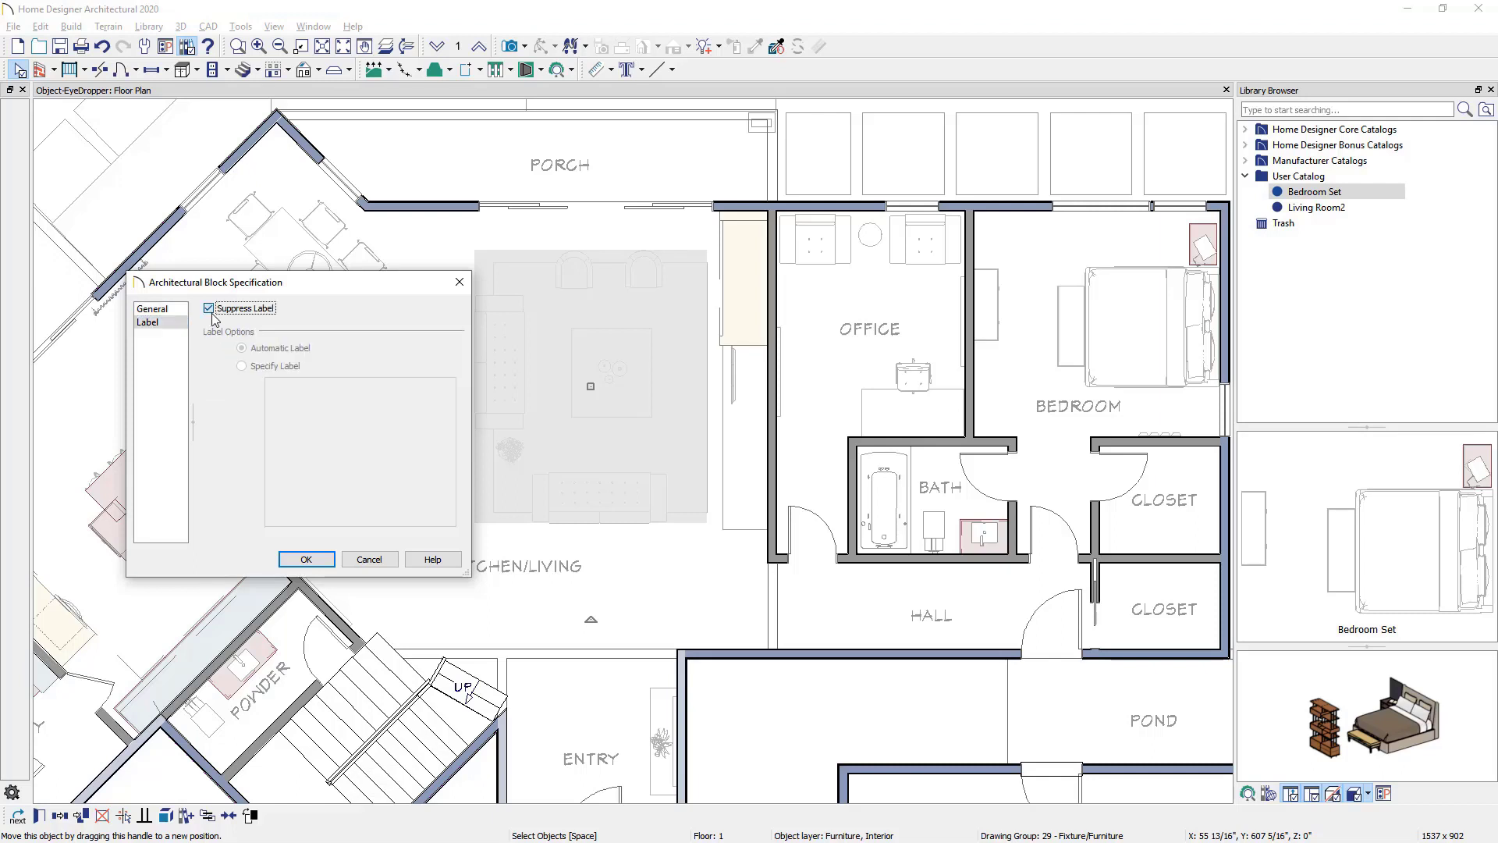
{"action": "left_click", "coordinate": [209, 308]}
{"action": "left_click", "coordinate": [243, 366]}
{"action": "double_click", "coordinate": [337, 405]}
{"action": "type", "text": "Living Room Grouping"}
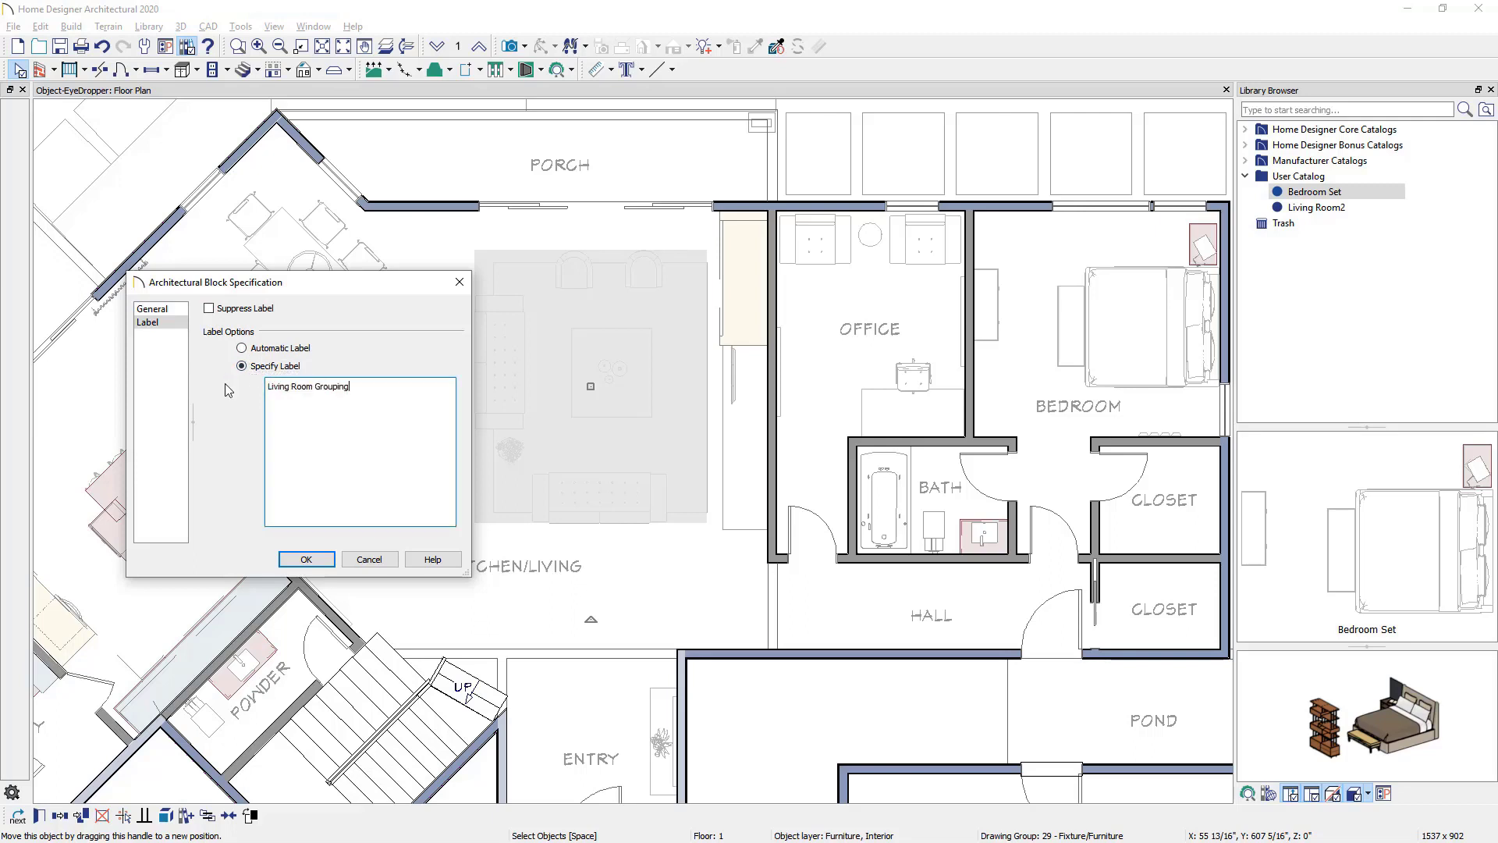
Confirm the label, then add the block to the library renamed 'Living Room1'.
{"action": "left_click", "coordinate": [306, 559]}
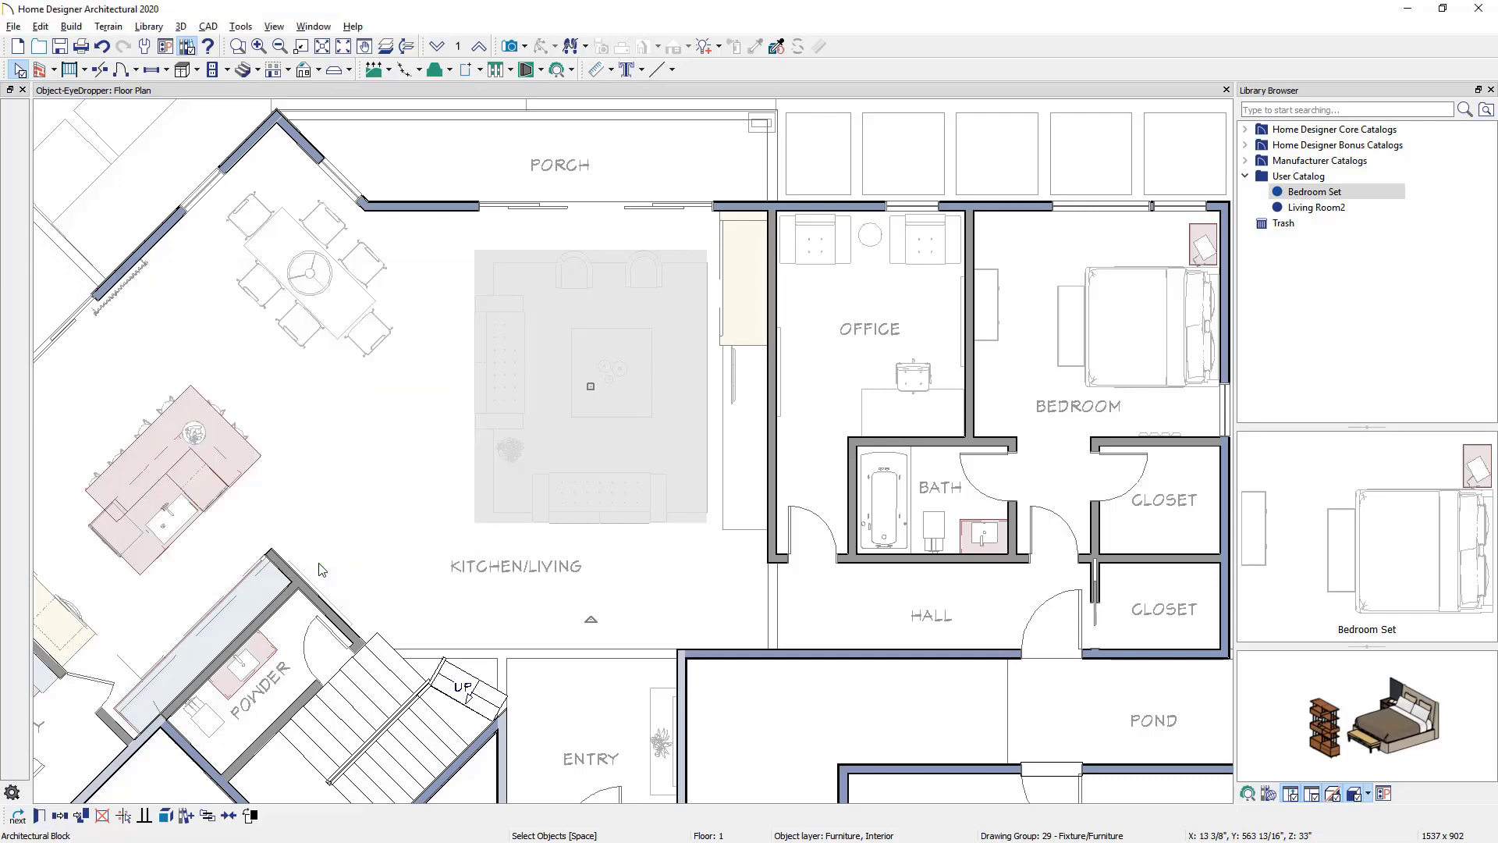
{"action": "left_click", "coordinate": [186, 816]}
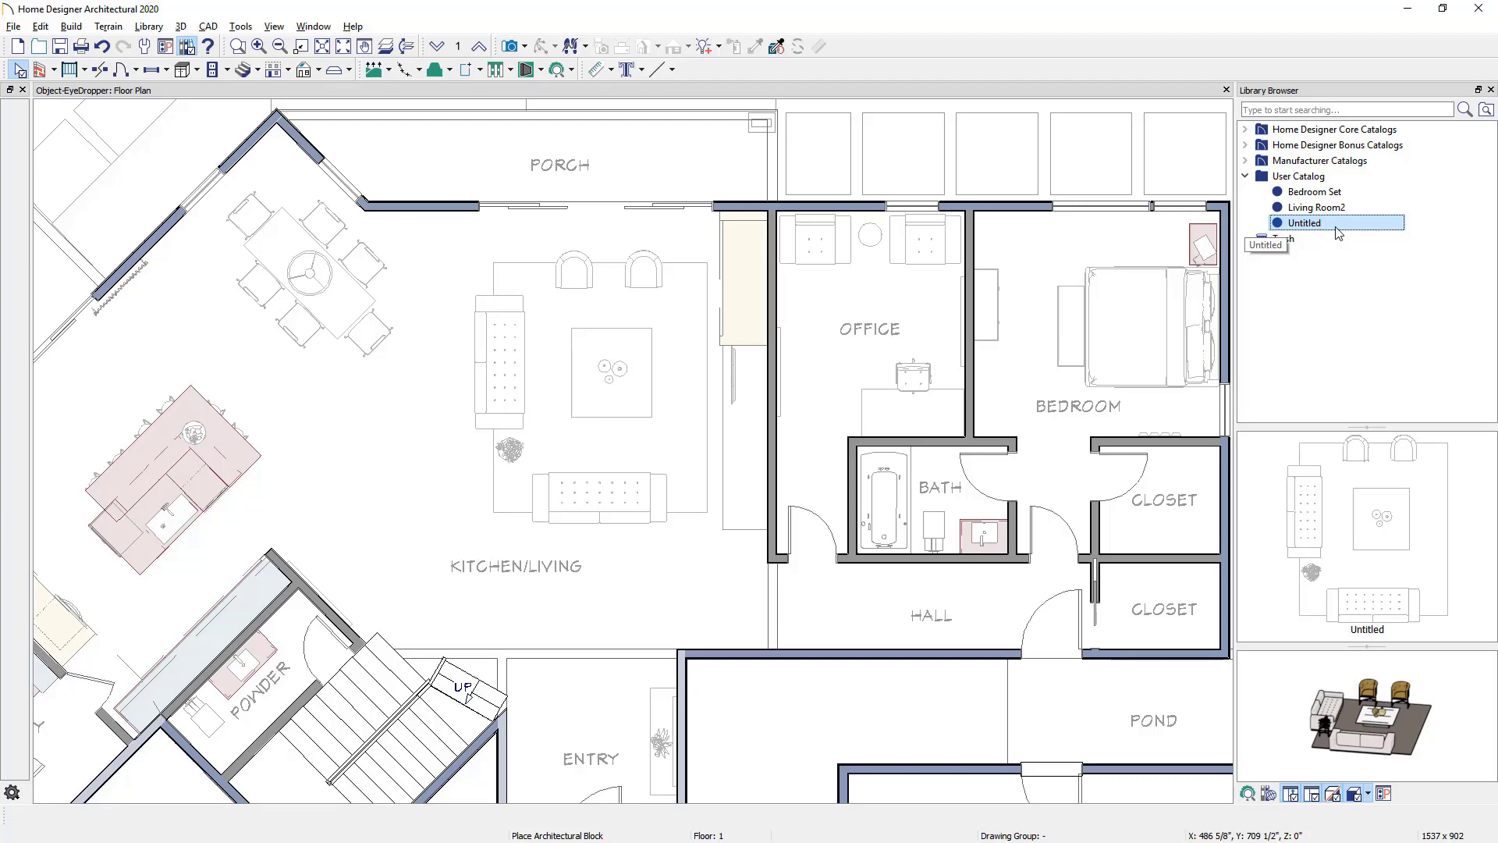
{"action": "left_click", "coordinate": [1336, 228]}
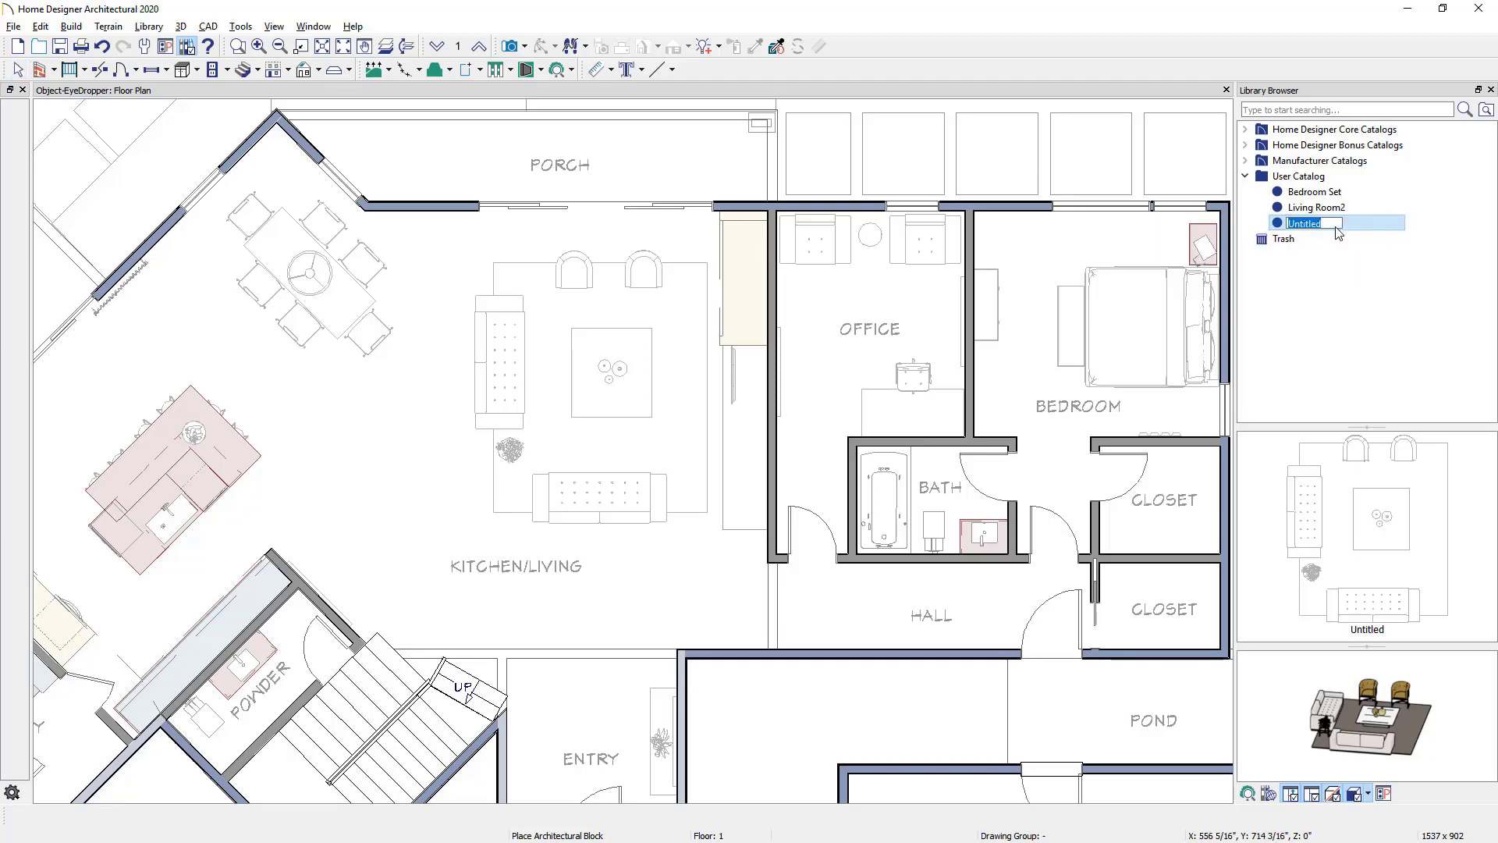
{"action": "type", "text": "Living Room1"}
{"action": "key", "text": "Return"}
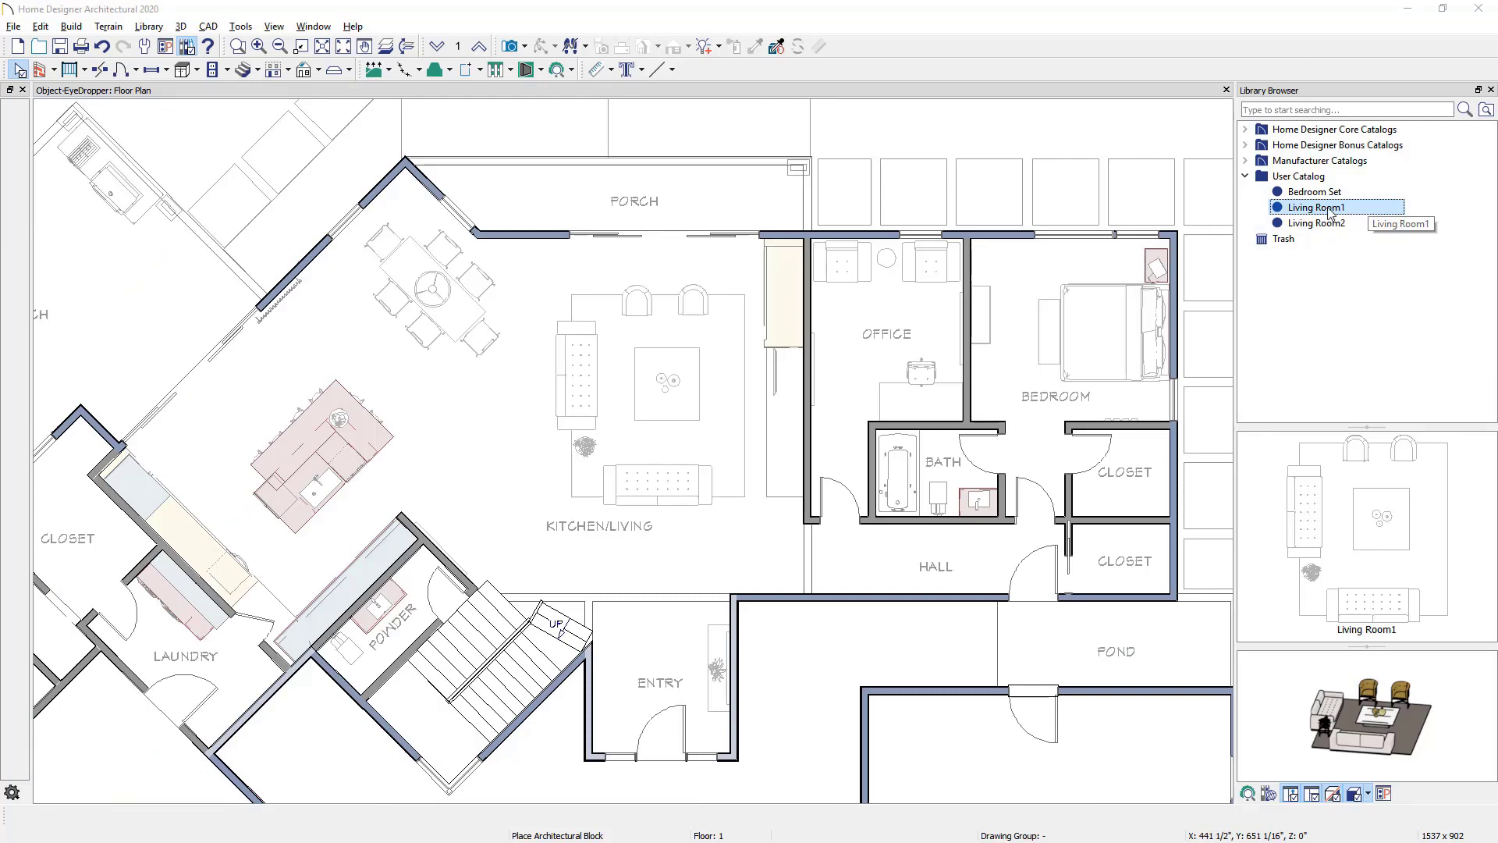
Place a Living Room1 copy above the porch and shift it left and down.
{"action": "middle_click_drag", "start_coordinate": [1109, 221], "coordinate": [973, 435]}
{"action": "key", "text": "space"}
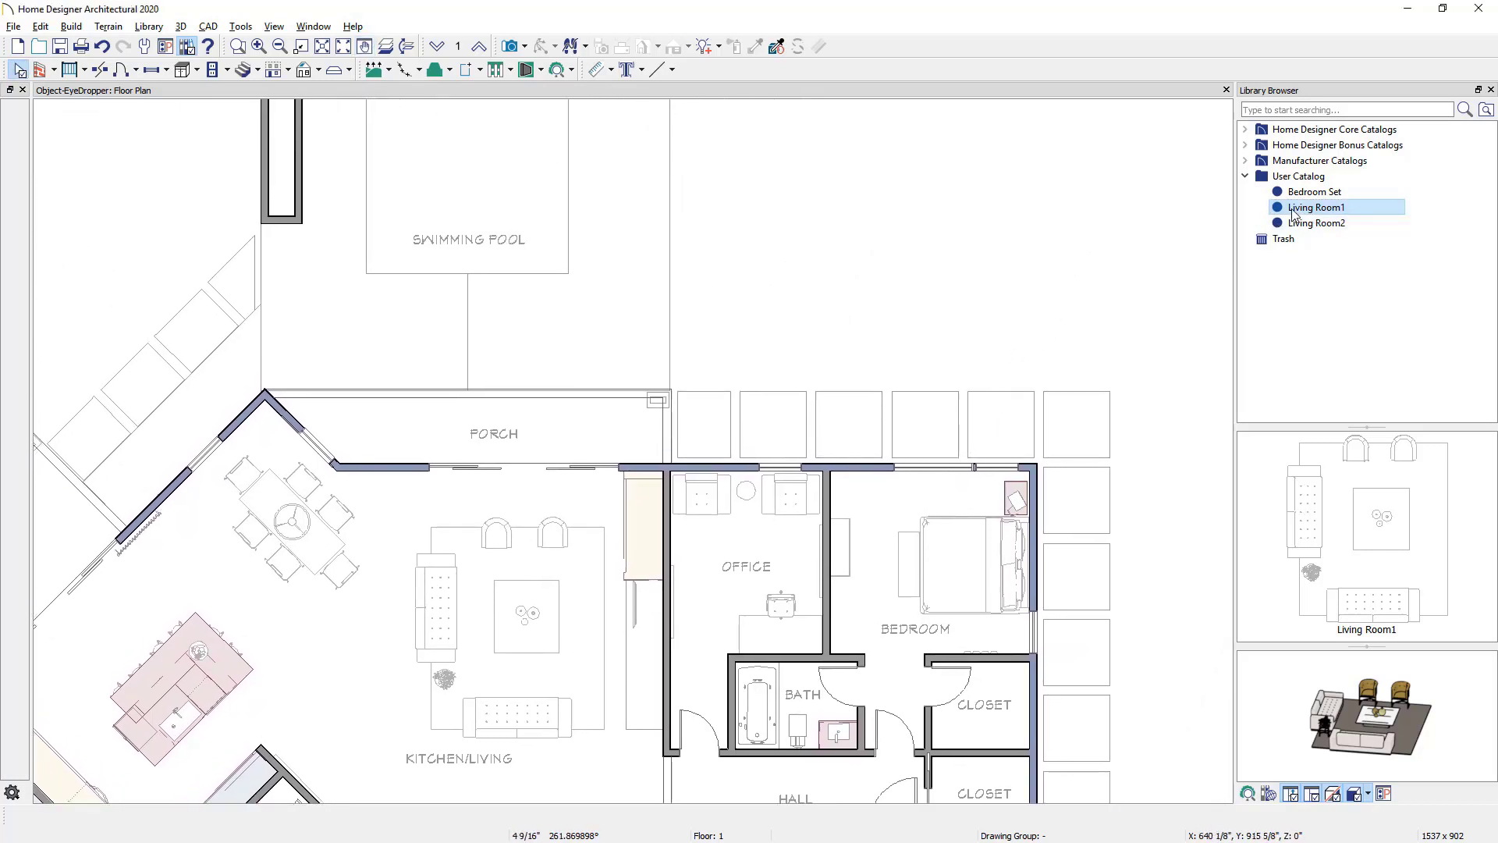
{"action": "left_click", "coordinate": [1297, 209]}
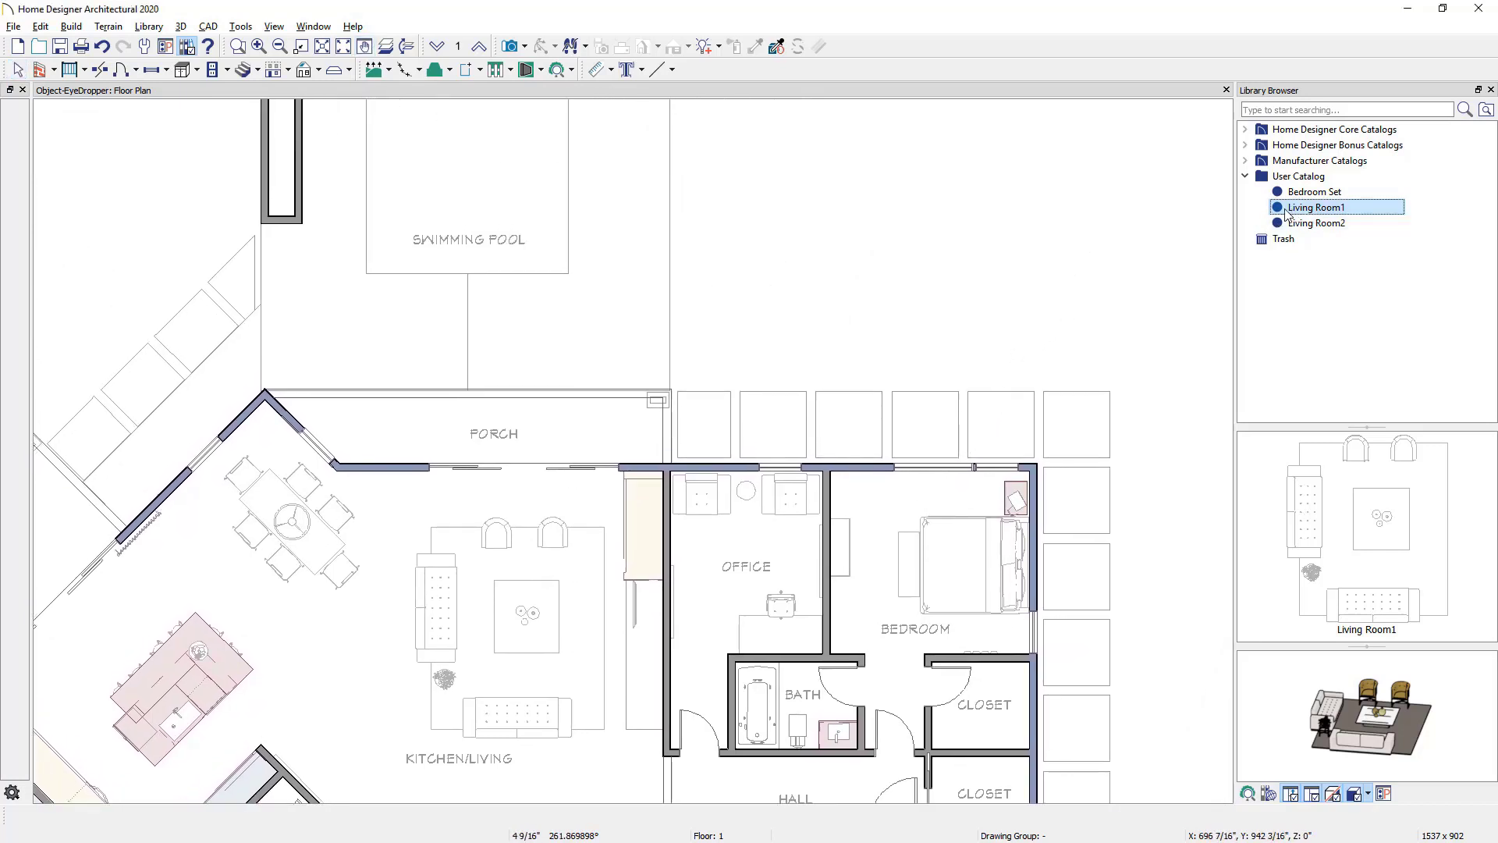
{"action": "left_click", "coordinate": [949, 222]}
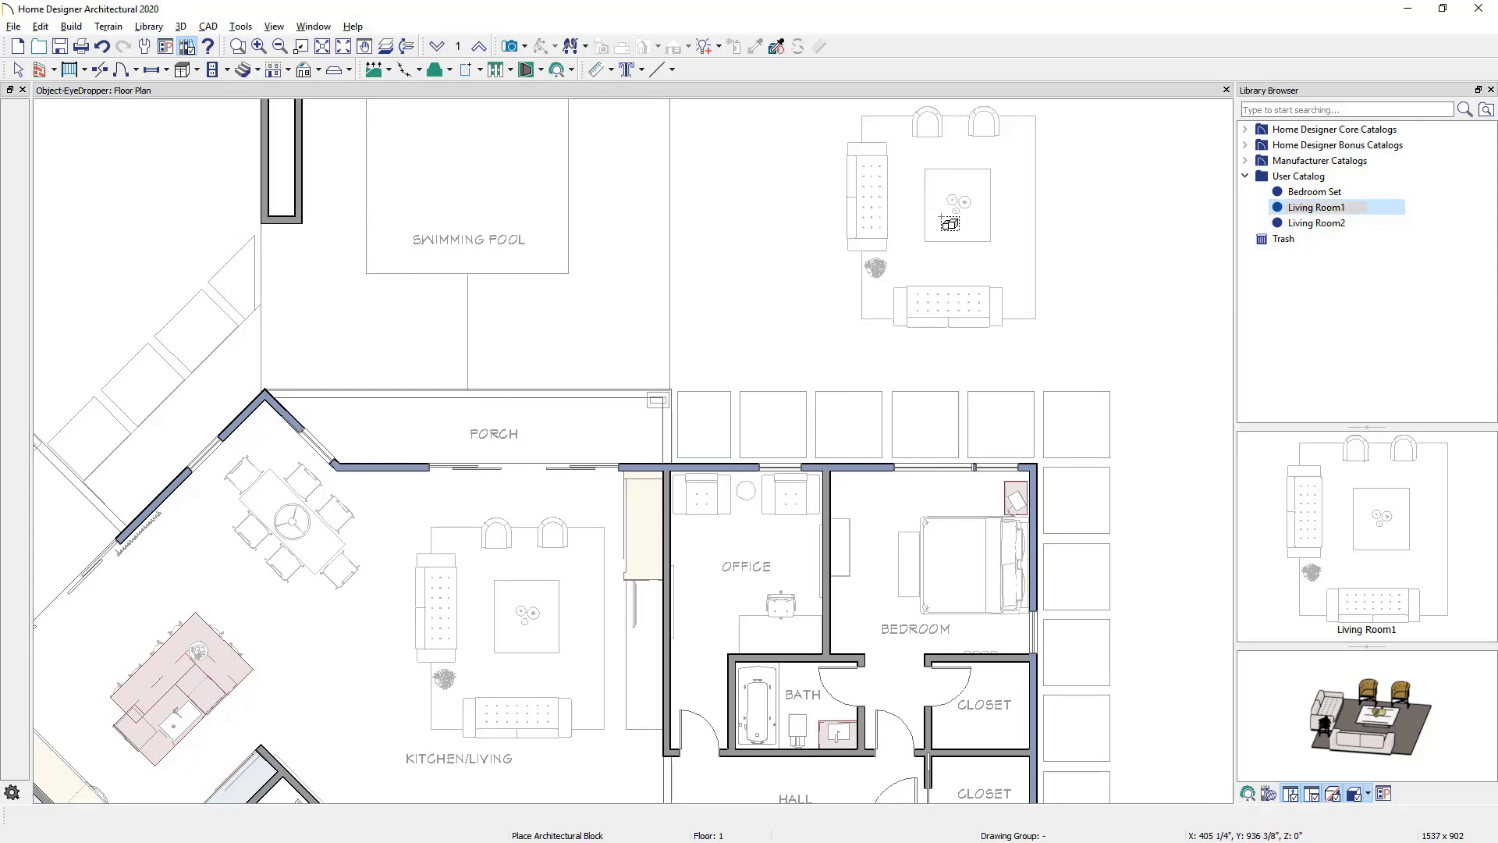
{"action": "key", "text": "space"}
{"action": "left_click", "coordinate": [949, 218]}
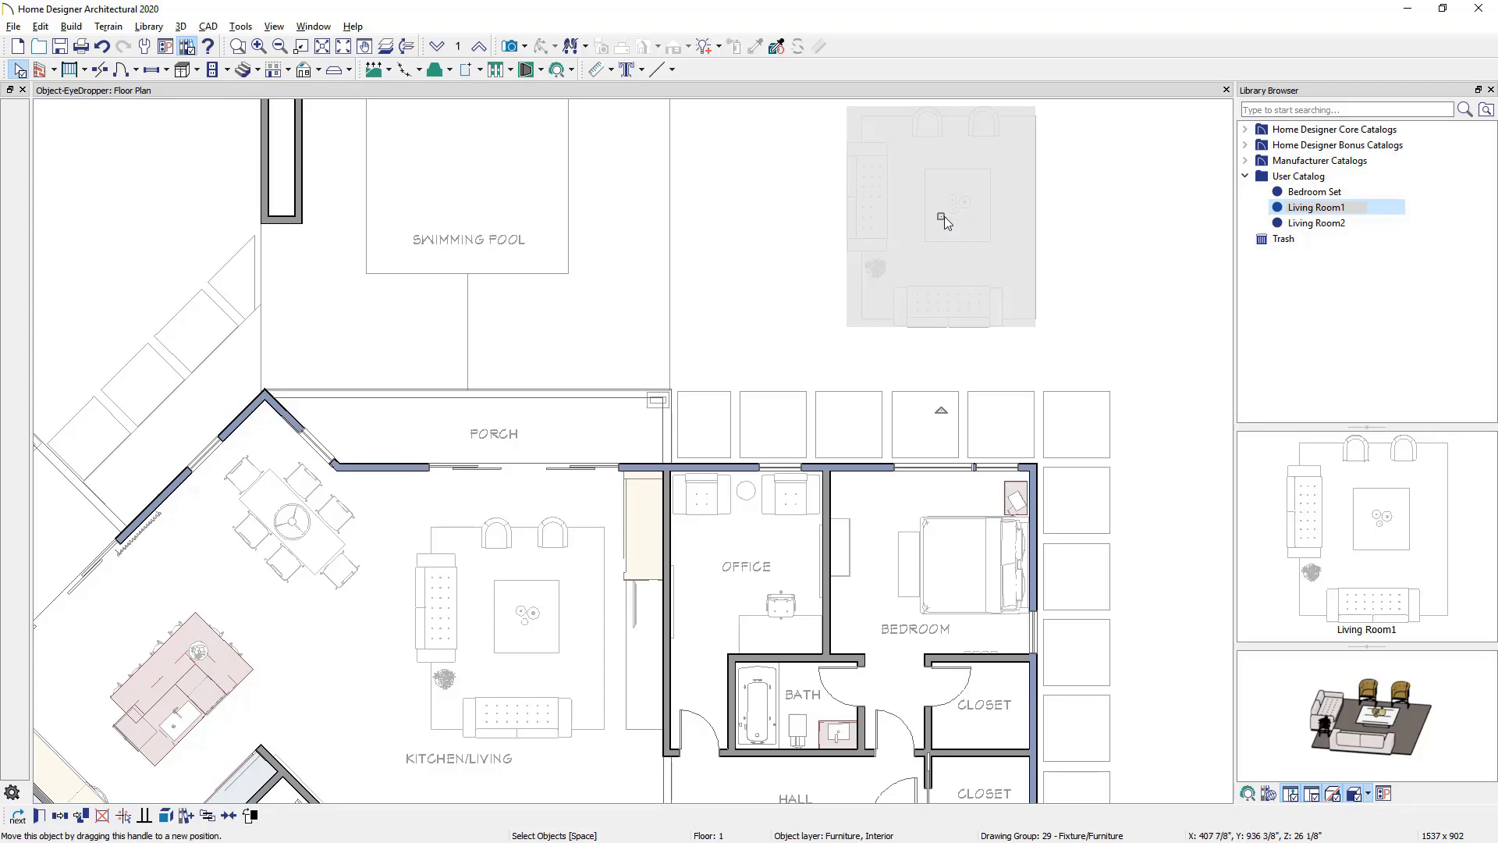
{"action": "mouse_move", "coordinate": [945, 216]}
{"action": "left_mouse_down"}
{"action": "mouse_move", "coordinate": [1021, 226]}
{"action": "mouse_move", "coordinate": [838, 250]}
{"action": "left_mouse_up"}
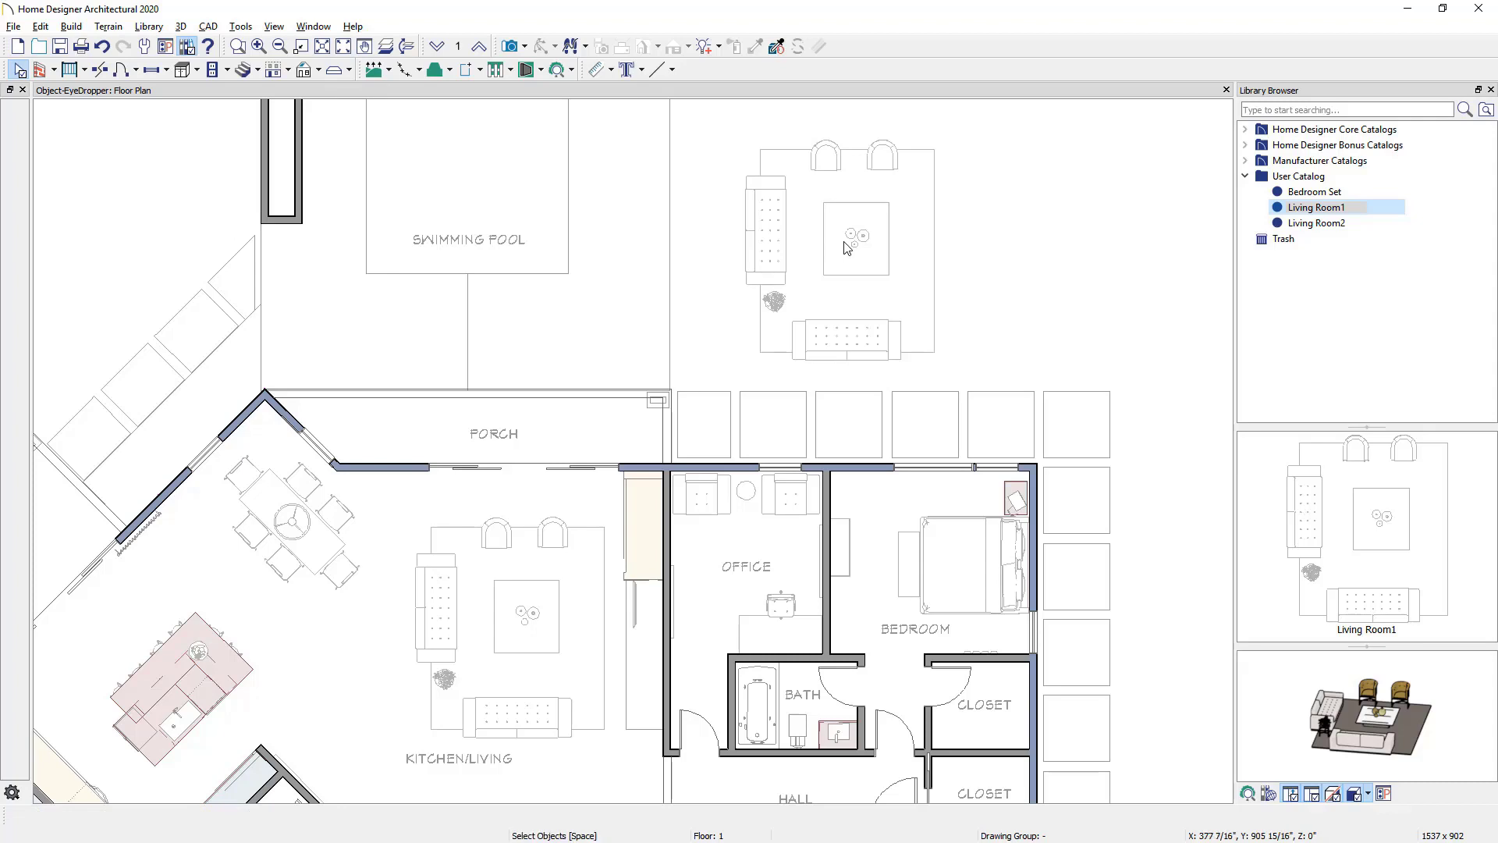
Explode the placed Living Room1 copy and slide its bottom sofa right.
{"action": "left_click", "coordinate": [845, 247]}
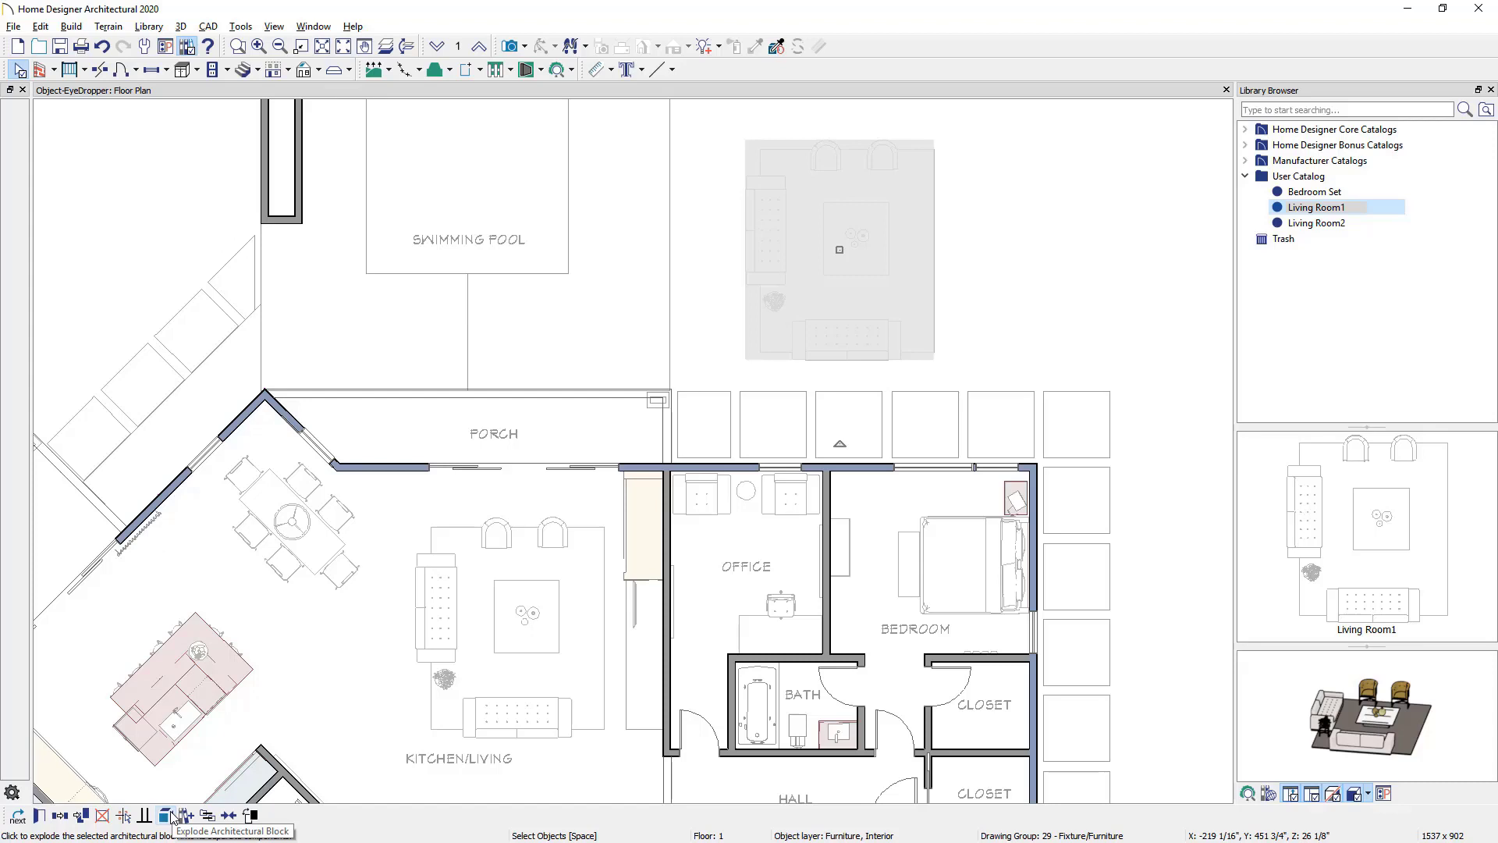
{"action": "left_click", "coordinate": [173, 816]}
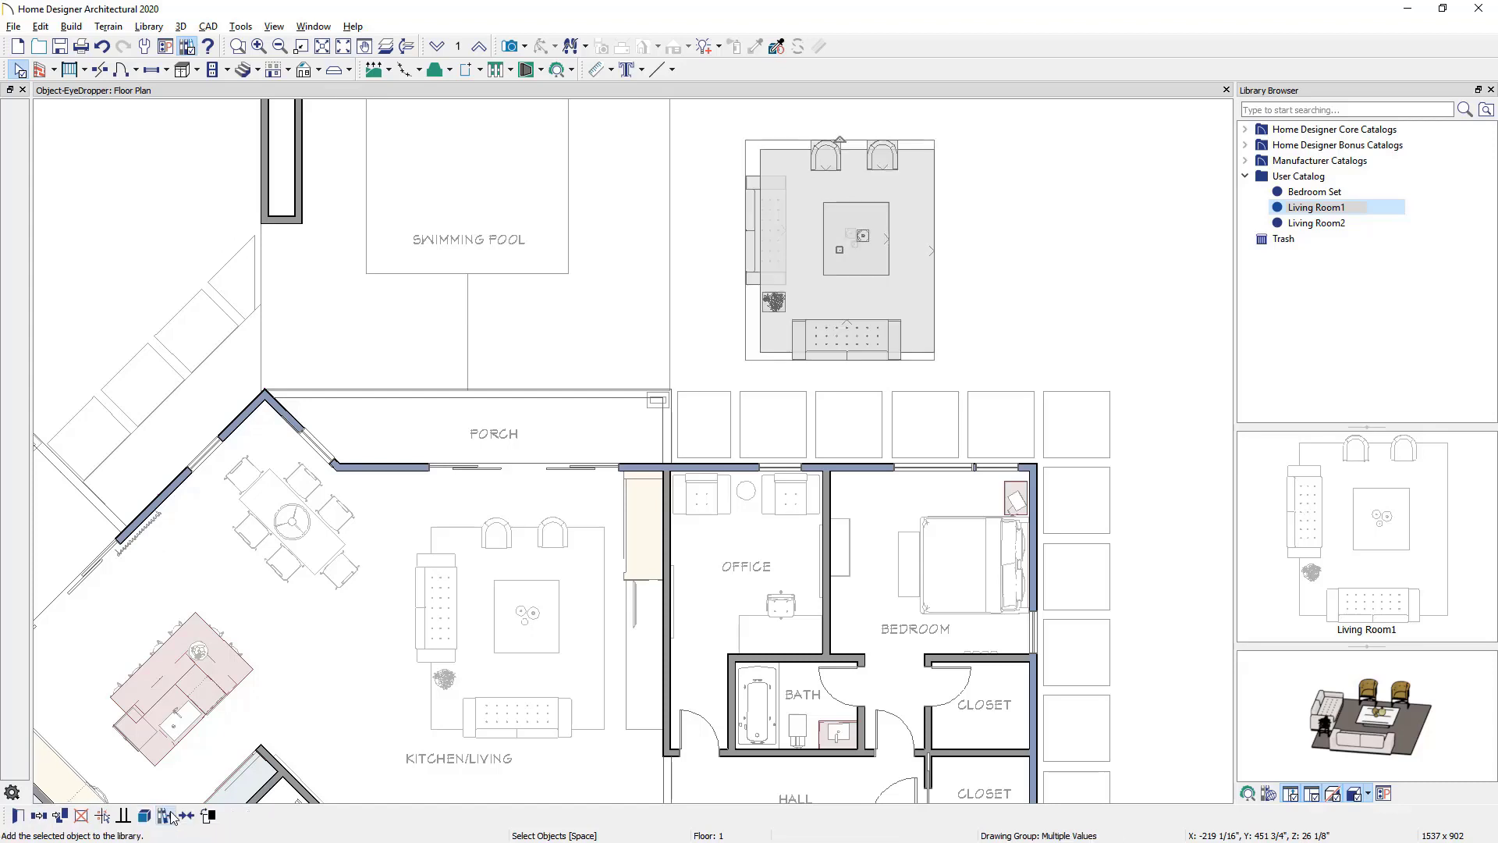
{"action": "left_click", "coordinate": [842, 352]}
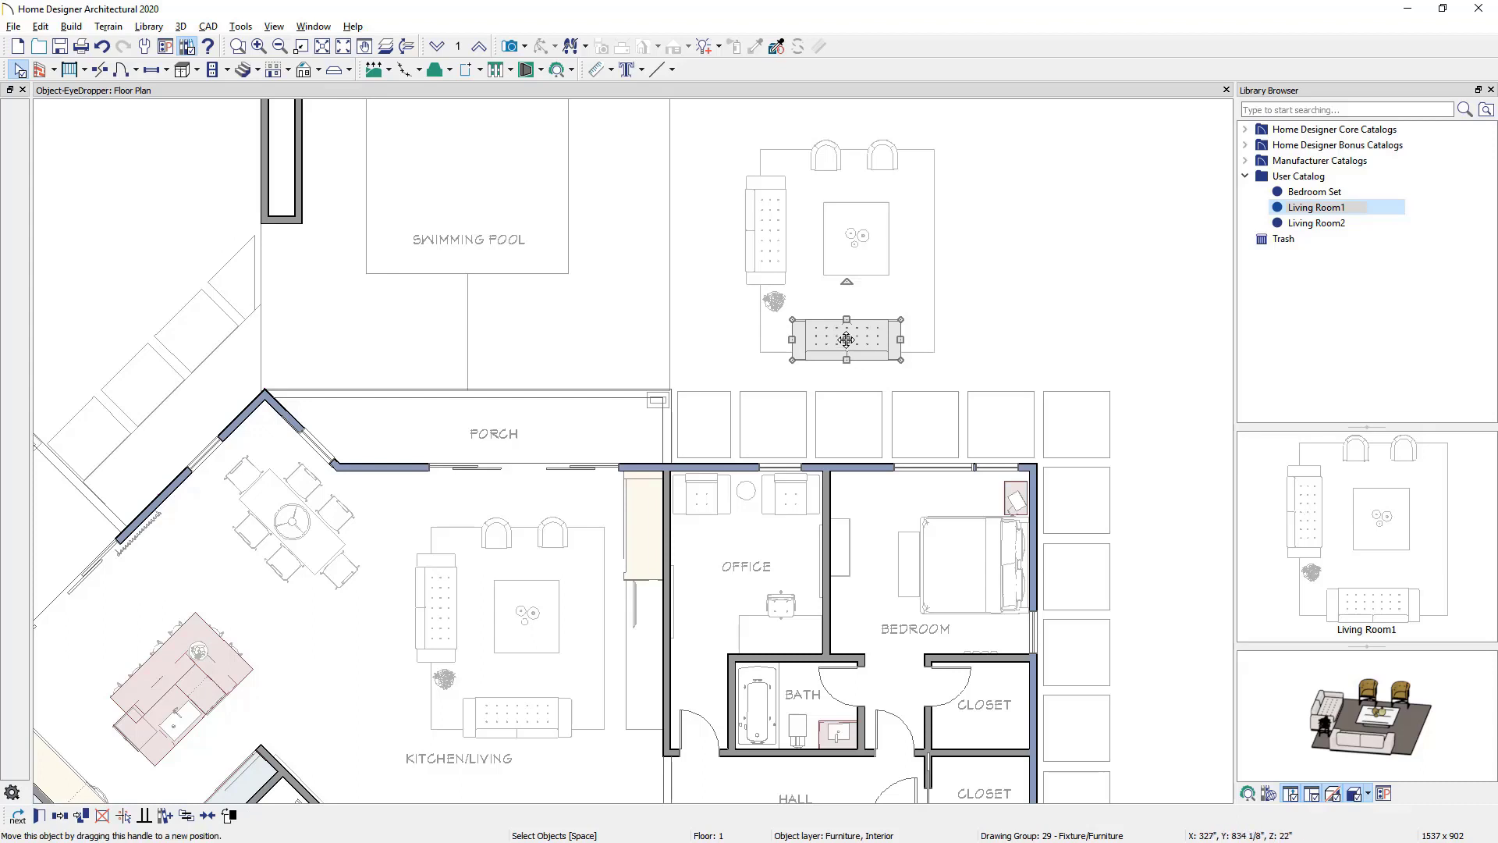
{"action": "left_click_drag", "start_coordinate": [846, 341], "coordinate": [889, 344]}
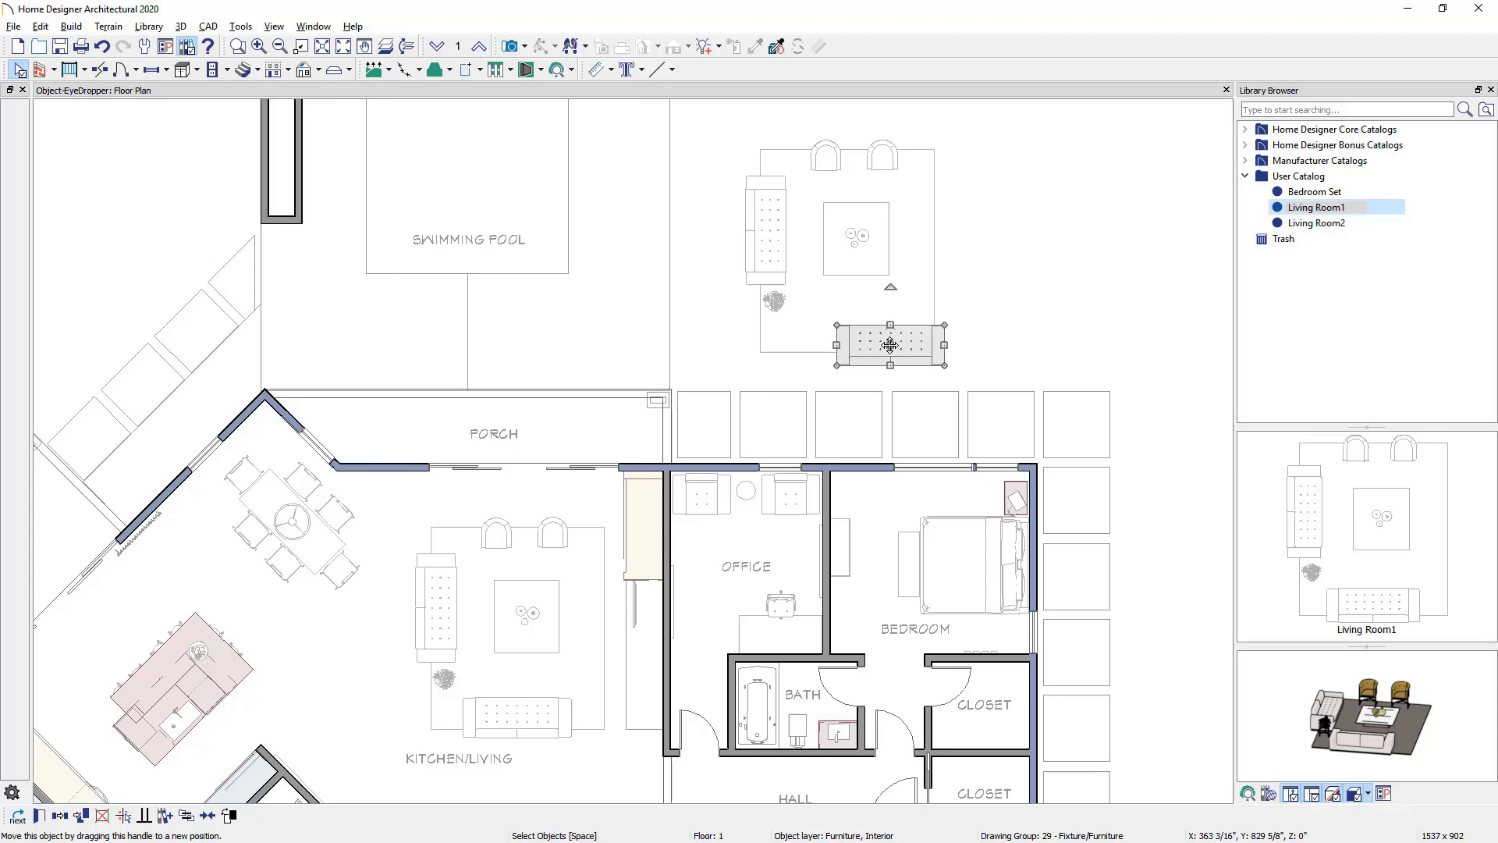
Combine the office furniture, excluding the OFFICE label, into one architectural block.
{"action": "key", "text": "Escape"}
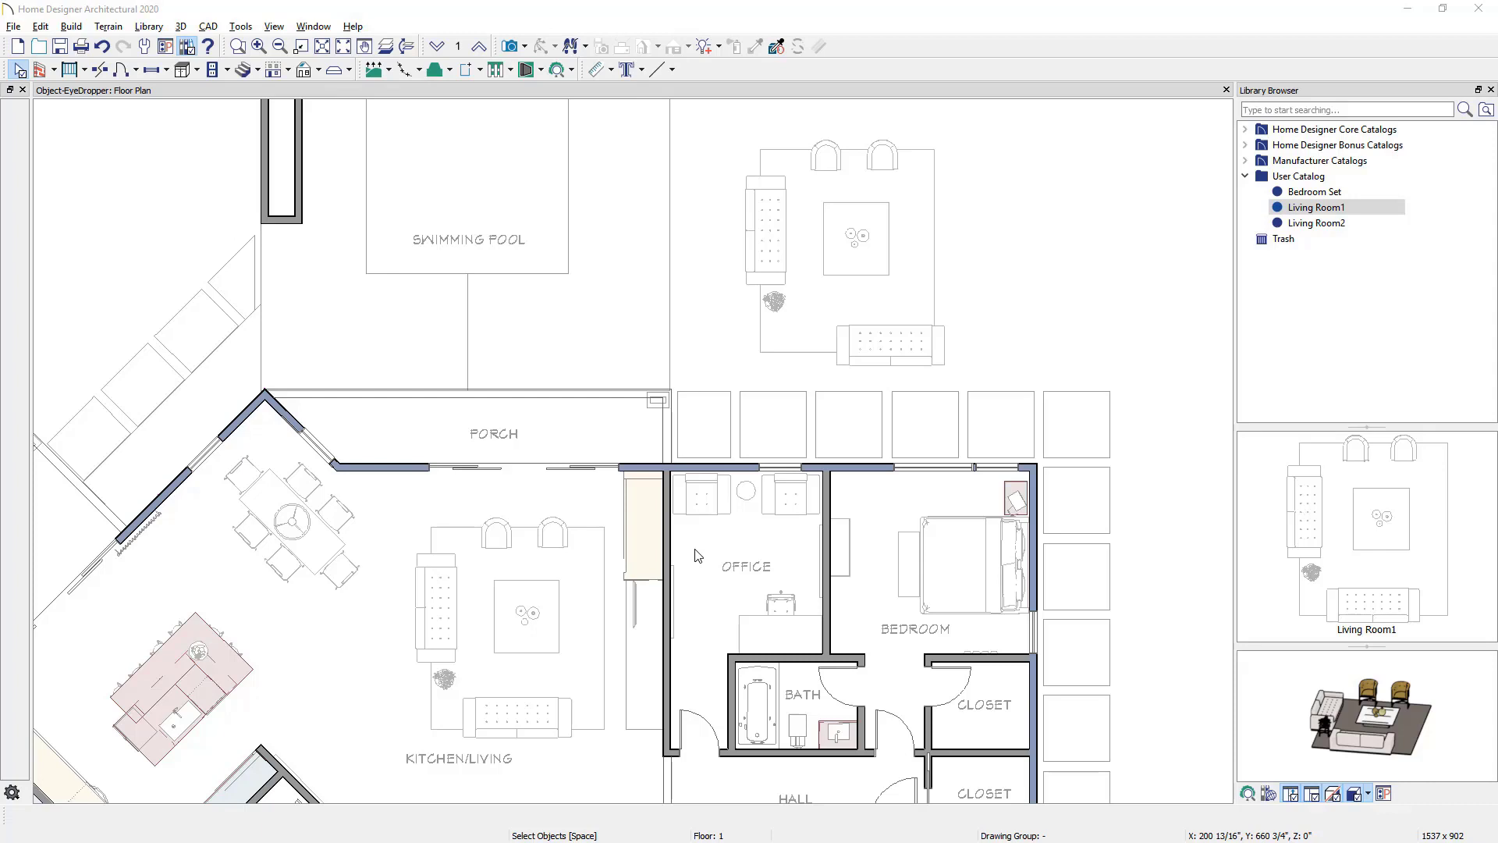
{"action": "left_click_drag", "start_coordinate": [686, 481], "coordinate": [809, 632]}
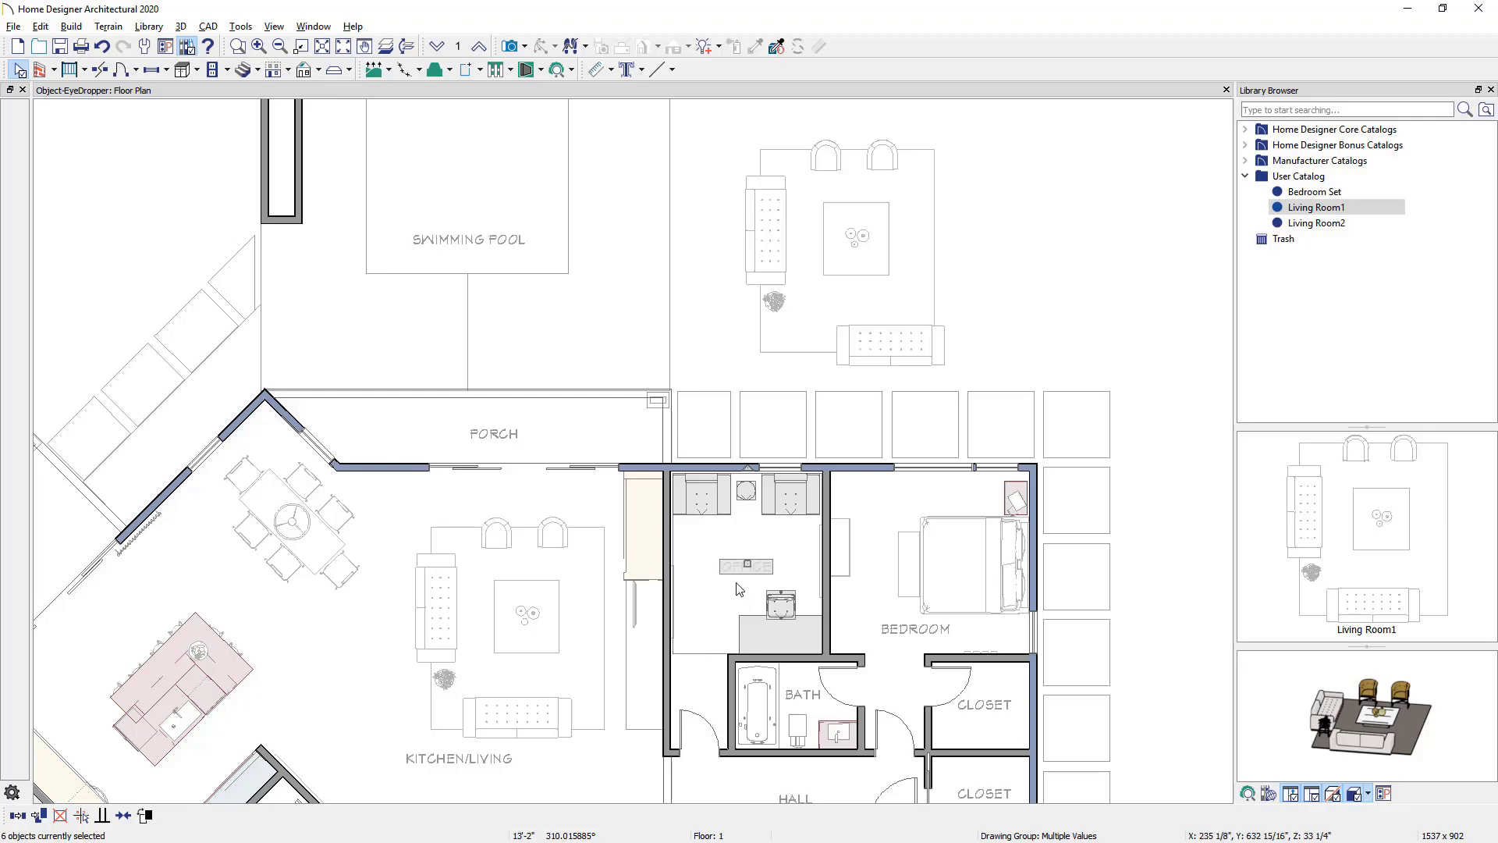
{"action": "key", "text": "space"}
{"action": "left_click", "coordinate": [734, 568], "text": "shift"}
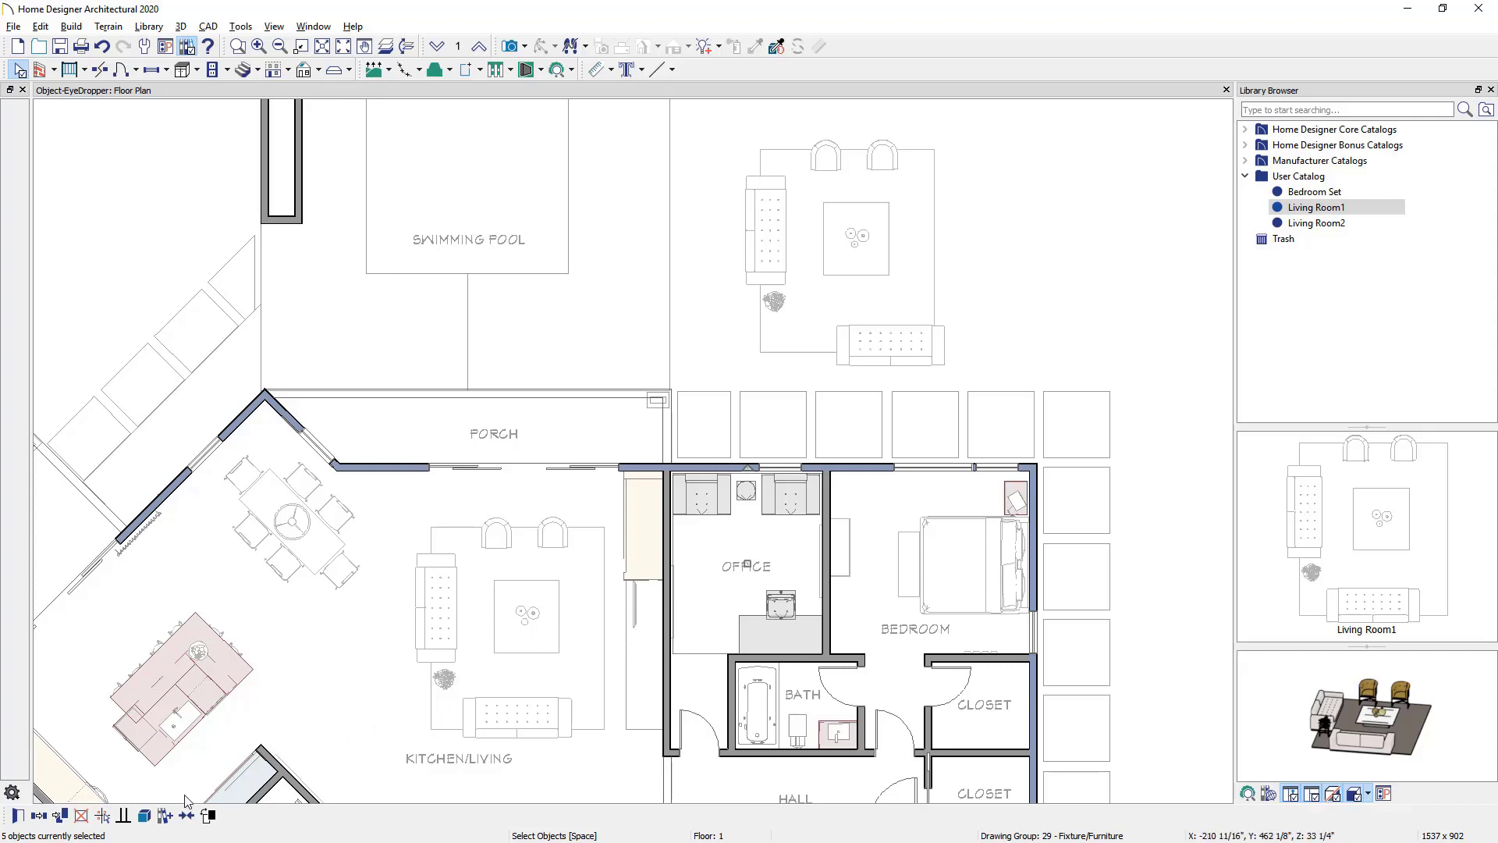
{"action": "left_click", "coordinate": [142, 817]}
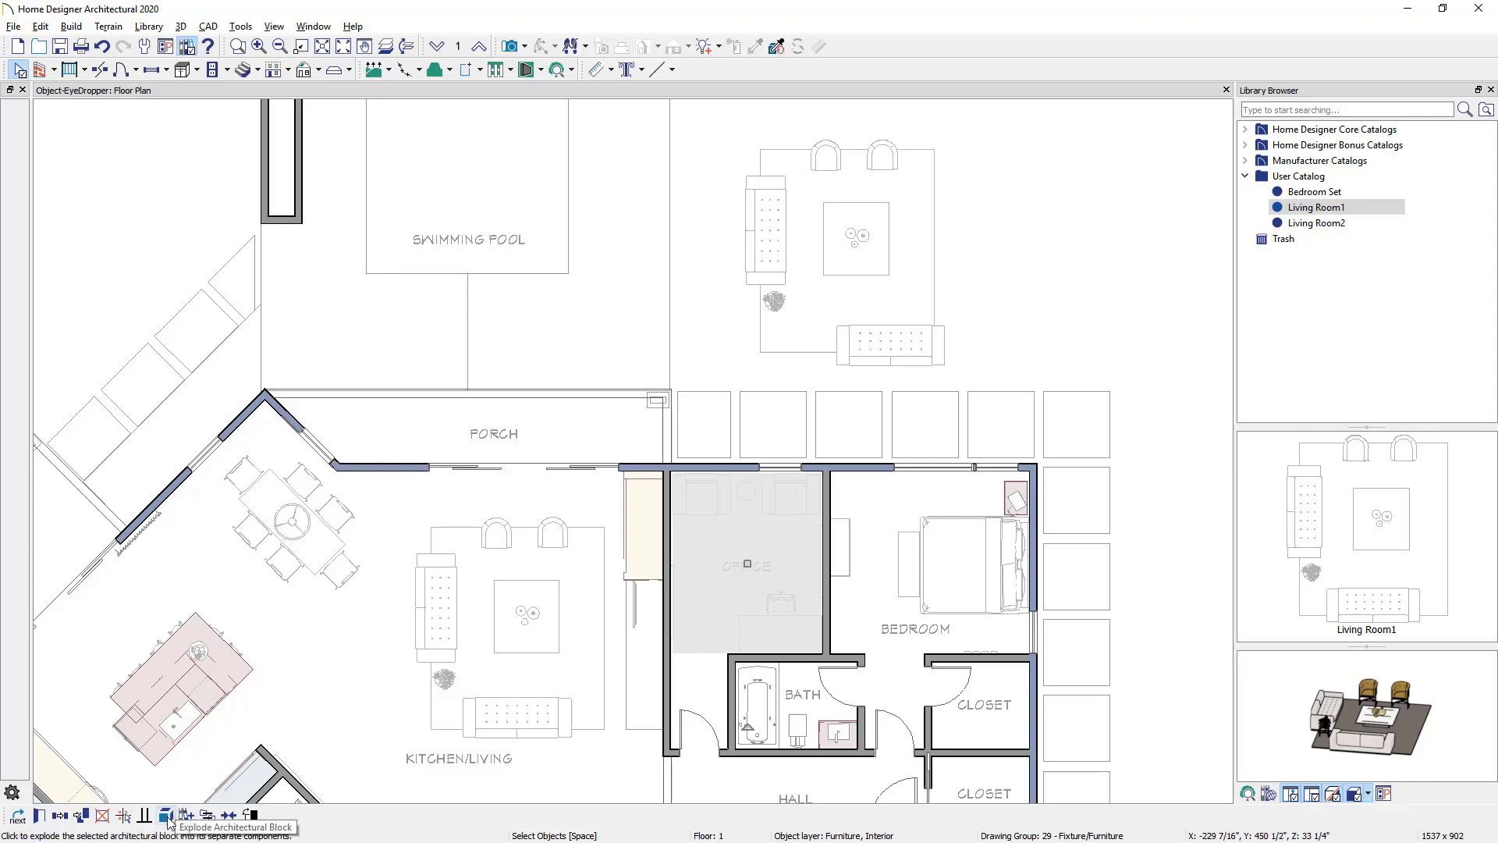
Drag the office furniture block over the porch and back into the office.
{"action": "mouse_move", "coordinate": [750, 563]}
{"action": "left_mouse_down"}
{"action": "mouse_move", "coordinate": [837, 407]}
{"action": "mouse_move", "coordinate": [789, 563]}
{"action": "mouse_move", "coordinate": [1079, 259]}
{"action": "left_mouse_up"}
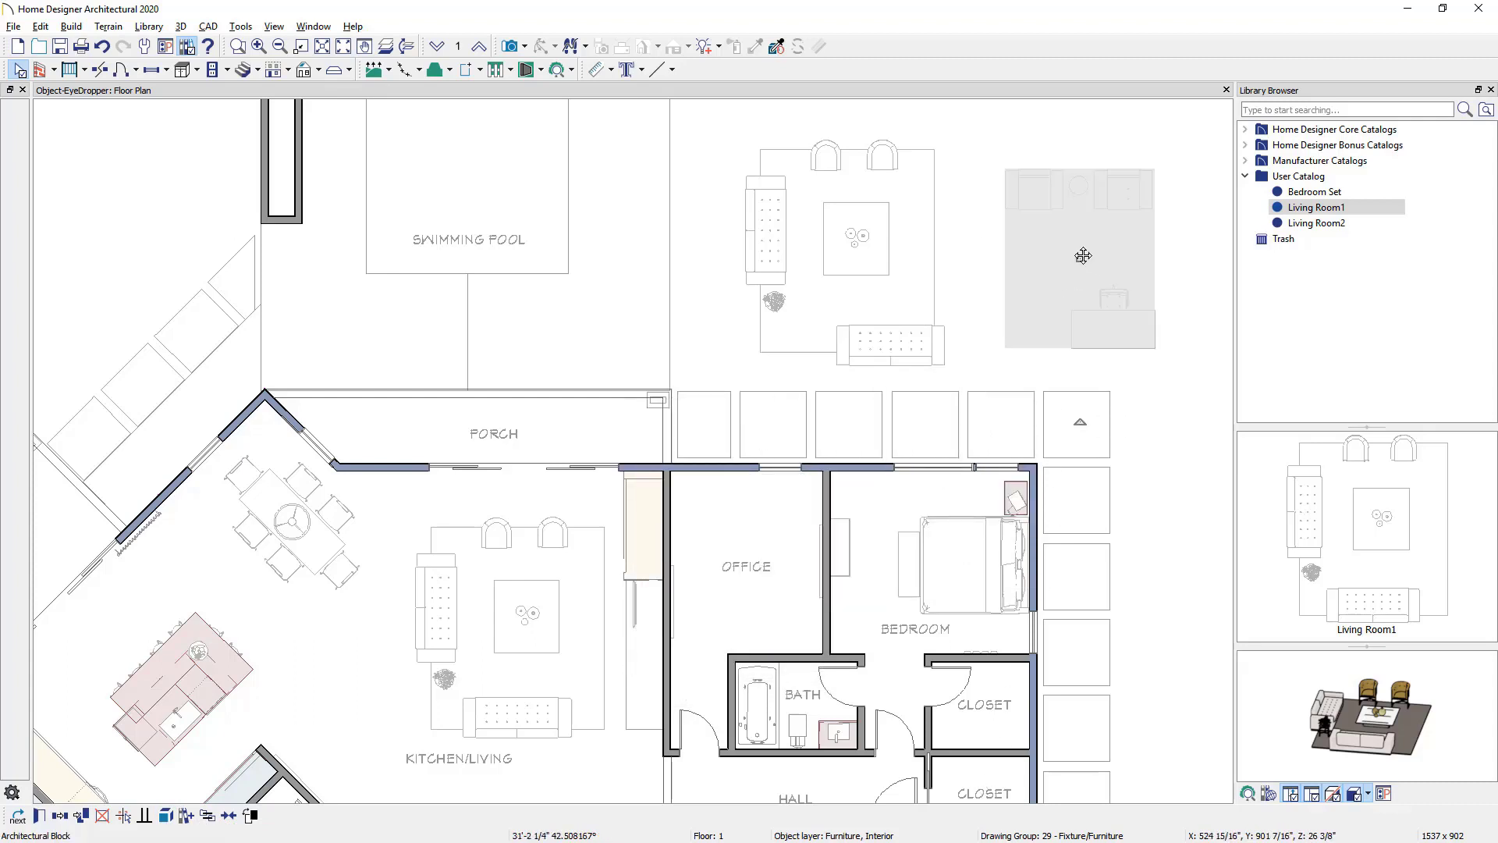
{"action": "mouse_move", "coordinate": [1096, 268]}
{"action": "left_mouse_down"}
{"action": "mouse_move", "coordinate": [994, 334]}
{"action": "mouse_move", "coordinate": [746, 565]}
{"action": "left_mouse_up"}
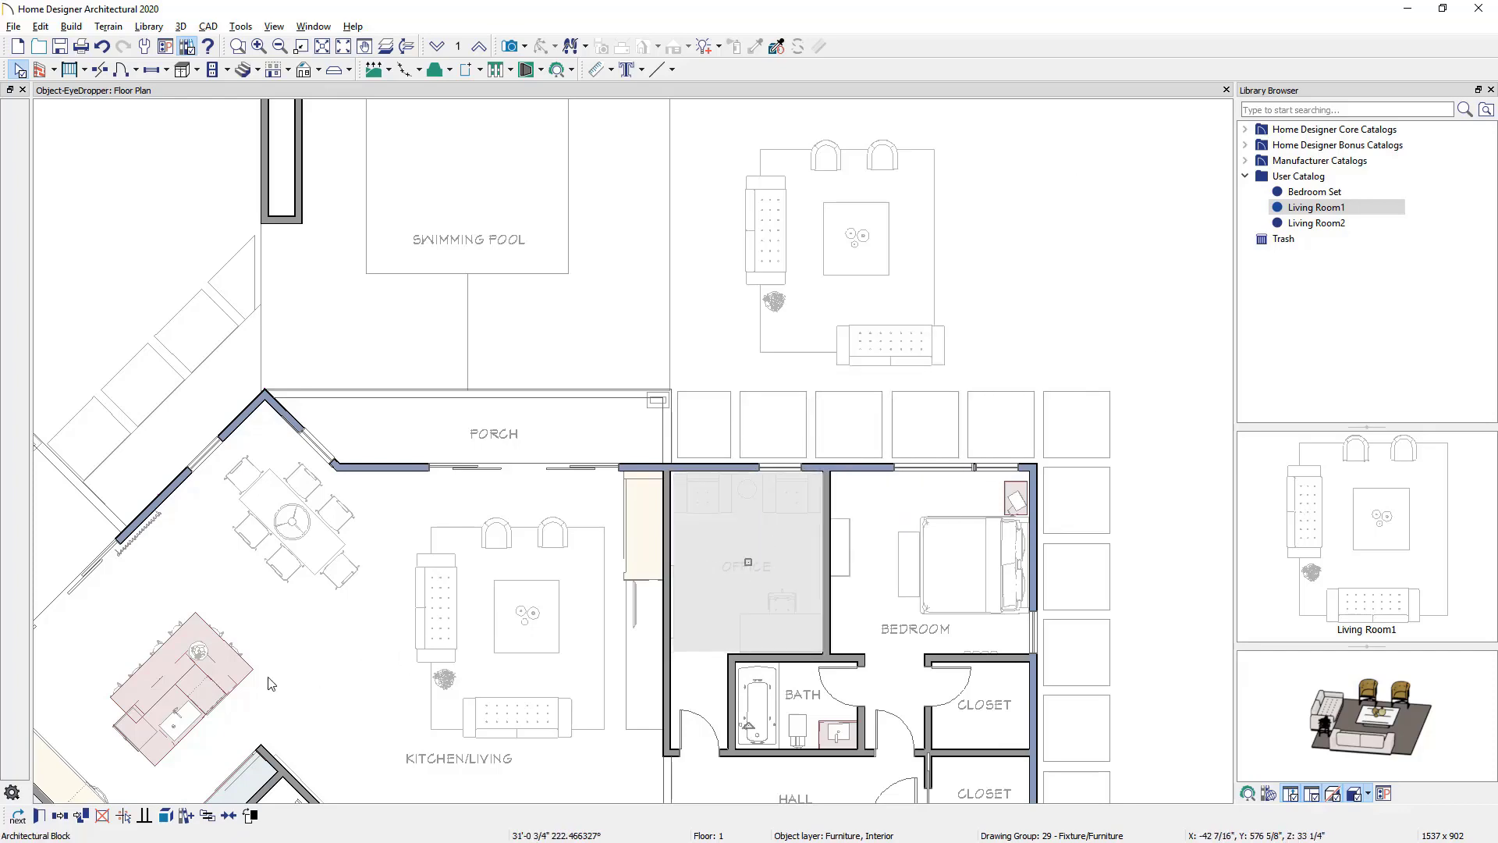
{"action": "middle_click_drag", "start_coordinate": [271, 660], "coordinate": [696, 615]}
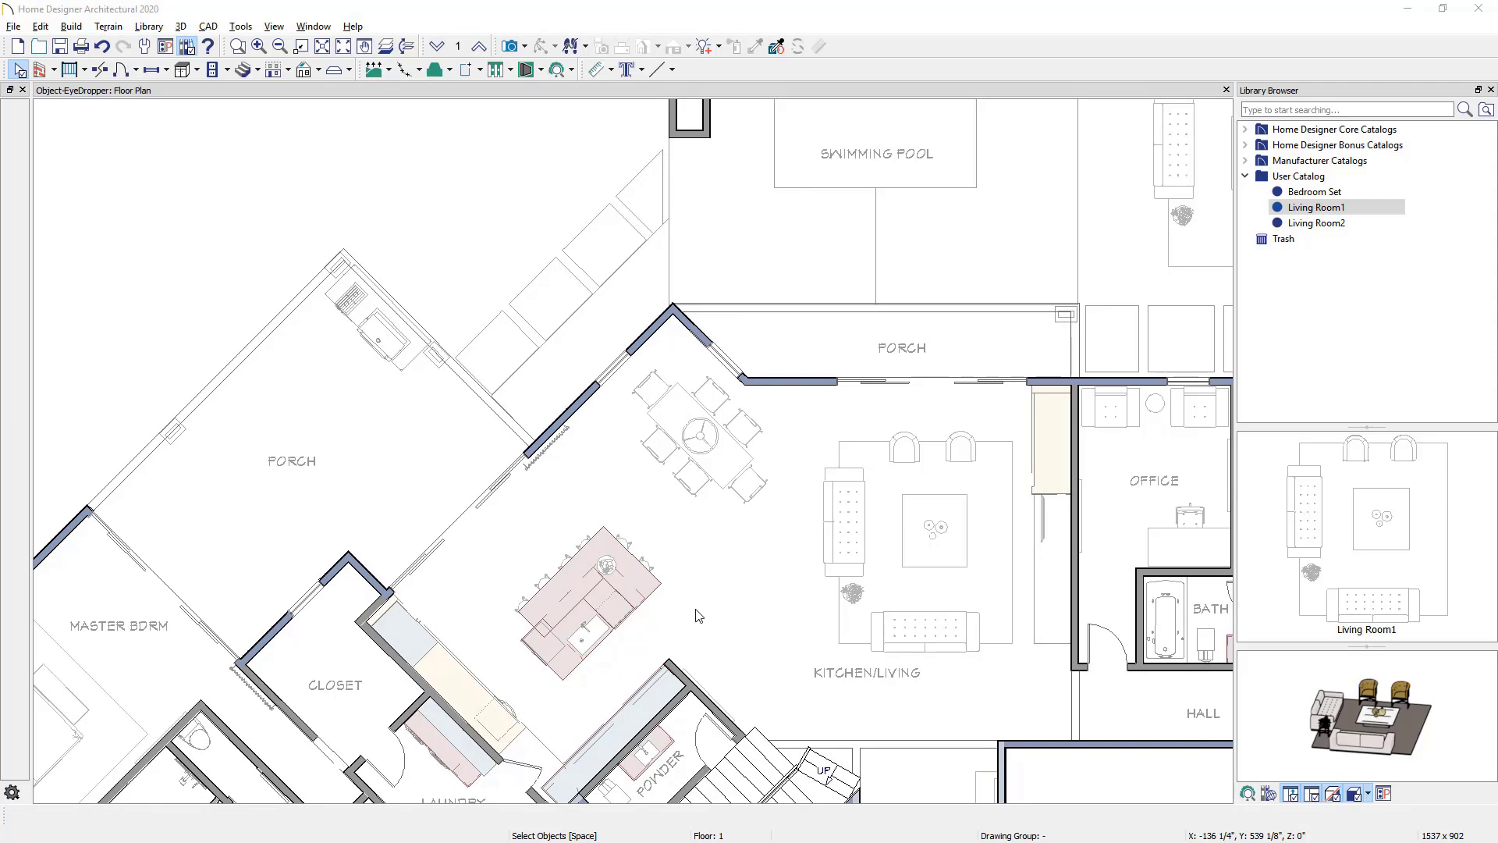
{"action": "scroll", "coordinate": [582, 696], "scroll_direction": "up", "scroll_amount": 2}
{"action": "scroll", "coordinate": [584, 692], "scroll_direction": "up", "scroll_amount": 2}
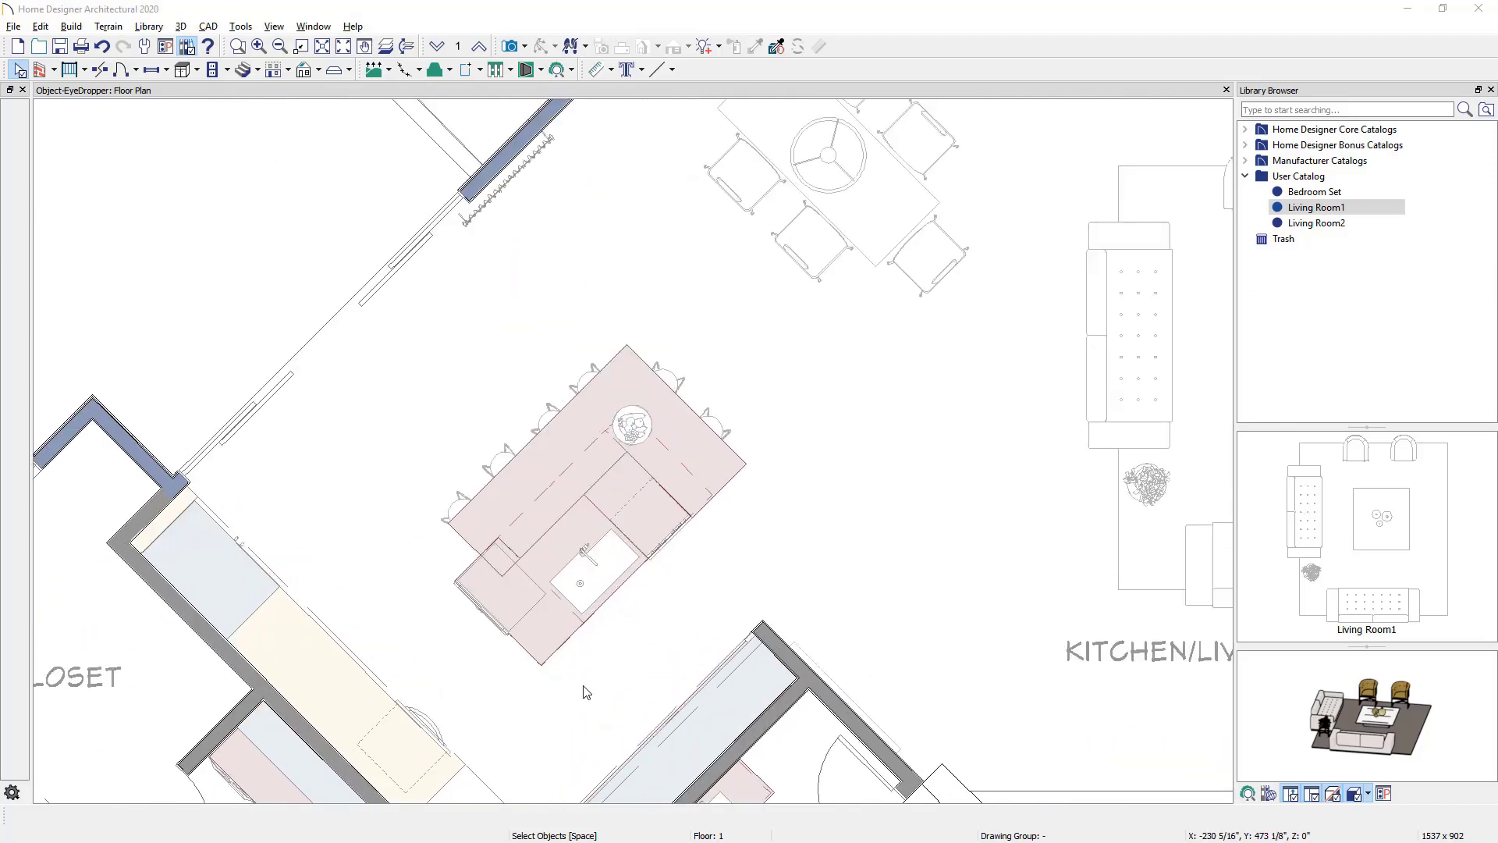
Select the six bar stools around the kitchen island.
{"action": "left_click", "coordinate": [452, 514]}
{"action": "left_click", "coordinate": [505, 466], "text": "shift"}
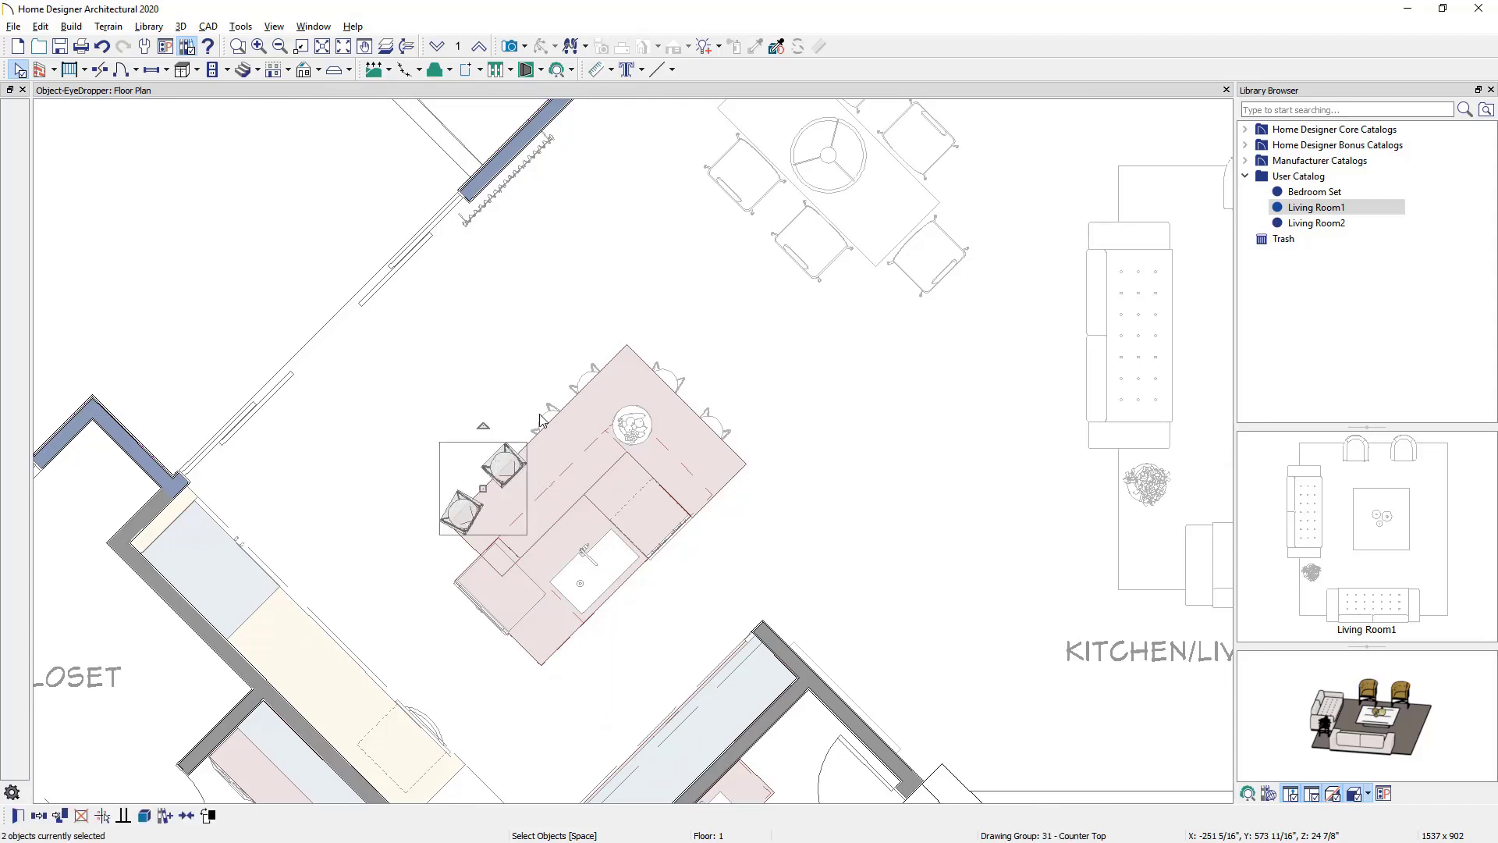
{"action": "left_click", "coordinate": [550, 418], "text": "shift"}
{"action": "left_click", "coordinate": [614, 380], "text": "shift"}
{"action": "left_click", "coordinate": [679, 365], "text": "shift"}
{"action": "left_click", "coordinate": [733, 433], "text": "shift"}
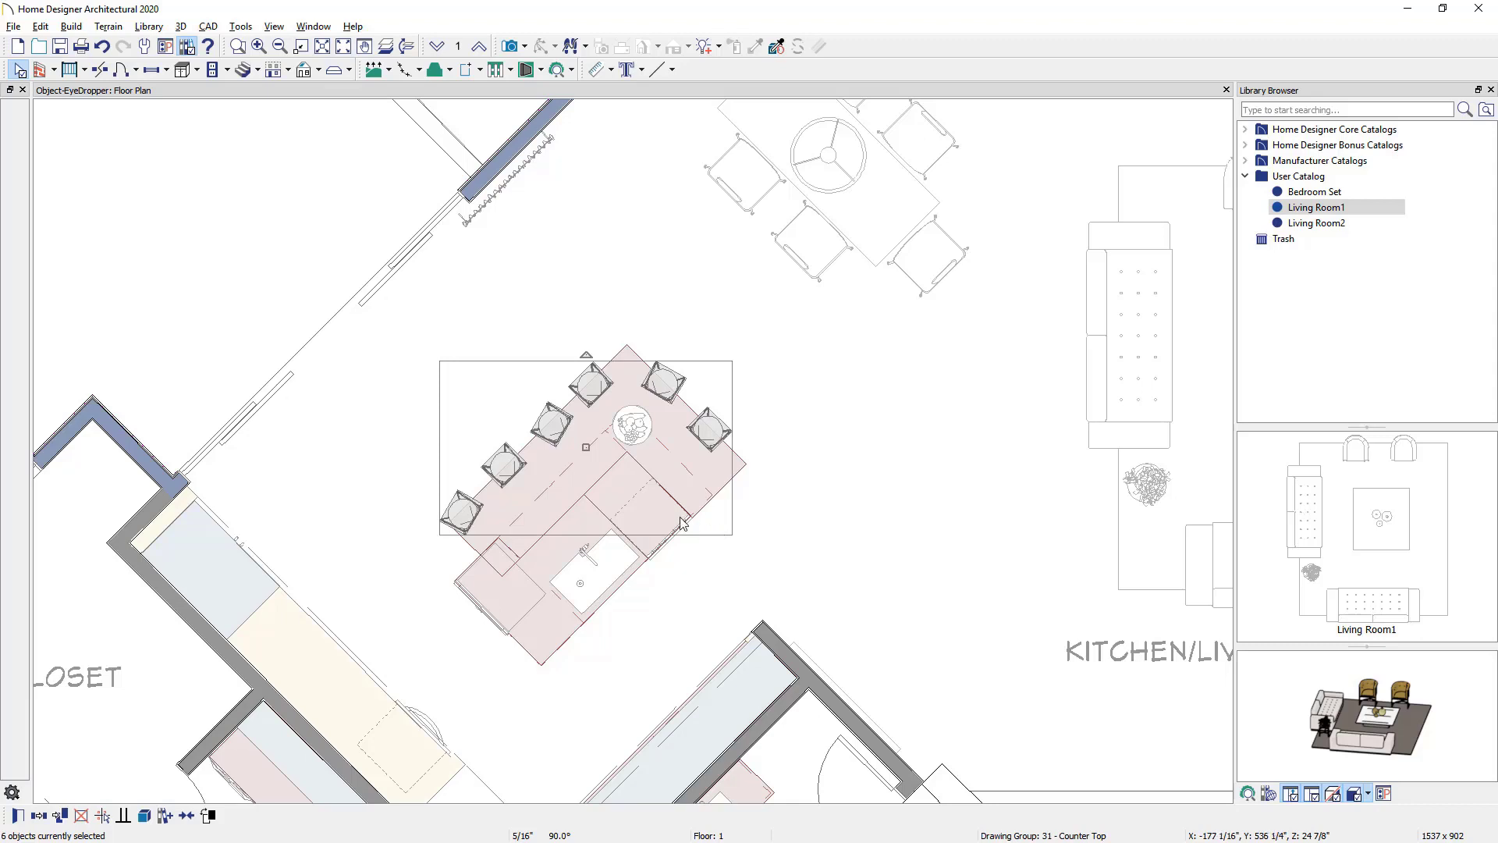
Add the island countertop and cabinets, then clear and box-select the whole island.
{"action": "left_click", "coordinate": [684, 471], "text": "shift"}
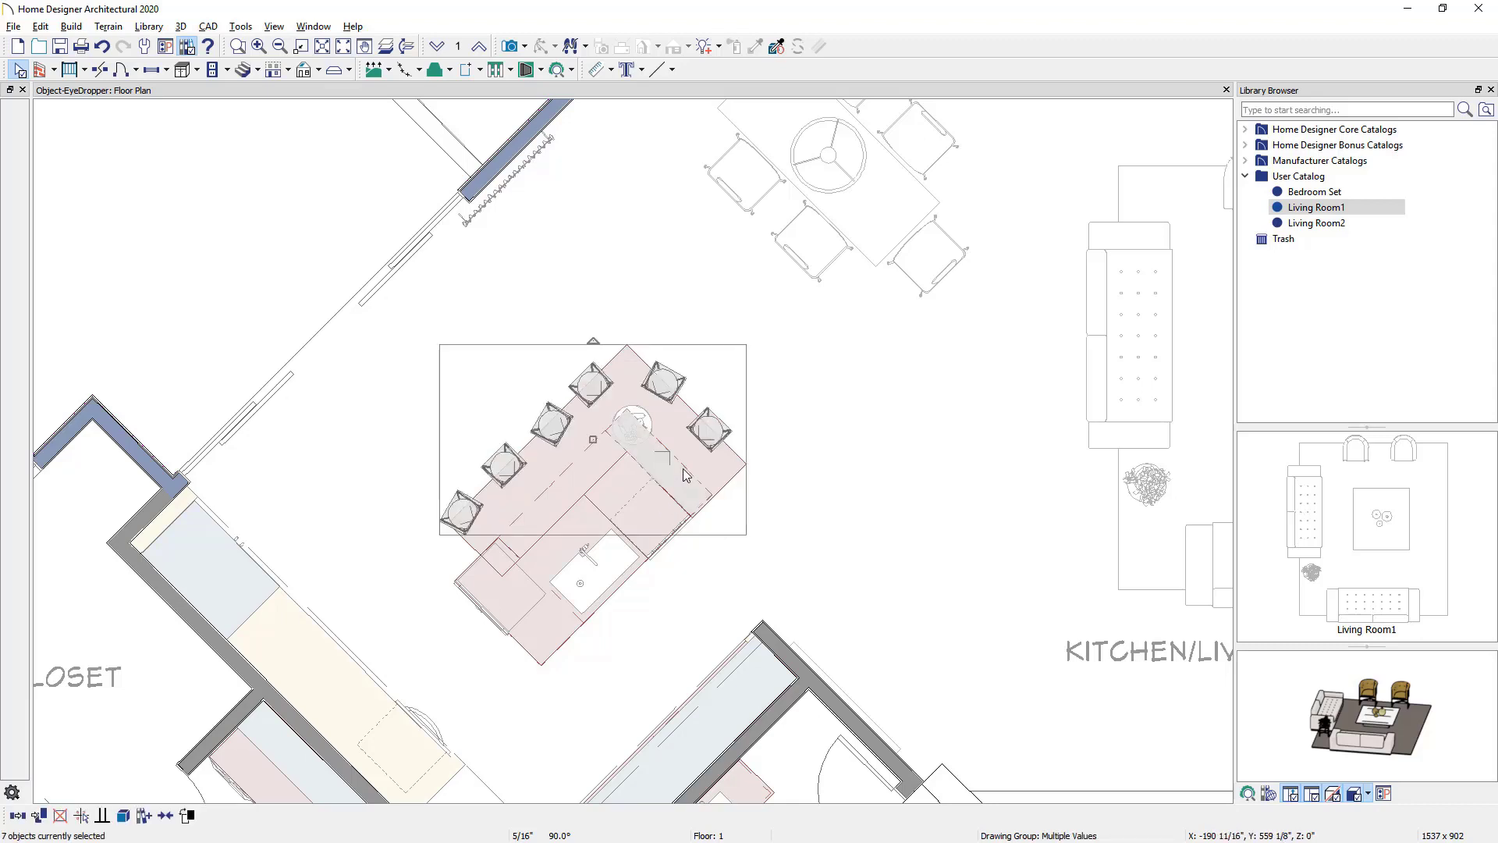
{"action": "left_click", "coordinate": [666, 558], "text": "shift"}
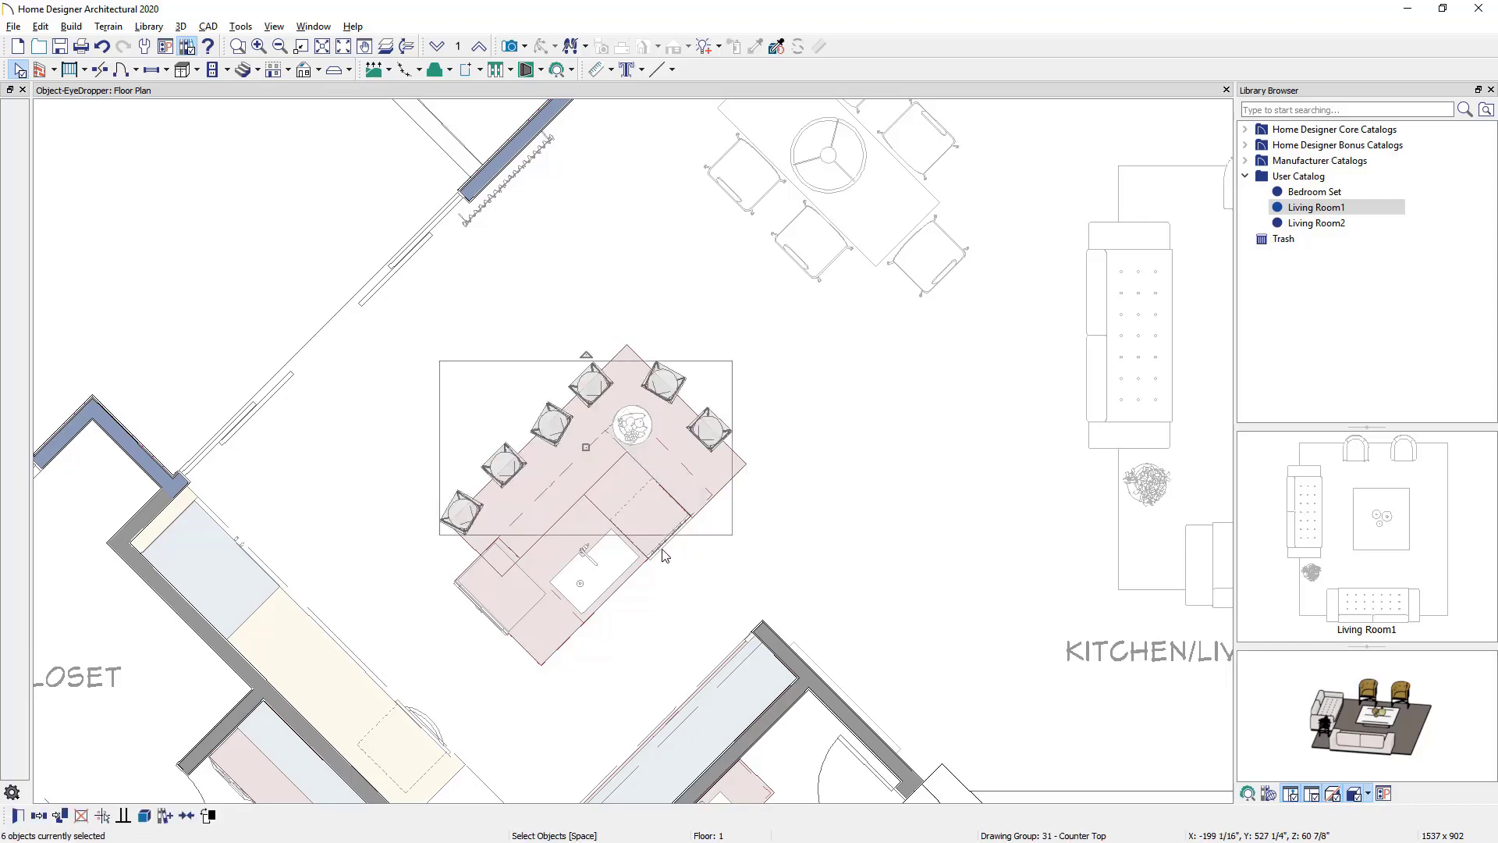
{"action": "left_click", "coordinate": [623, 593], "text": "shift"}
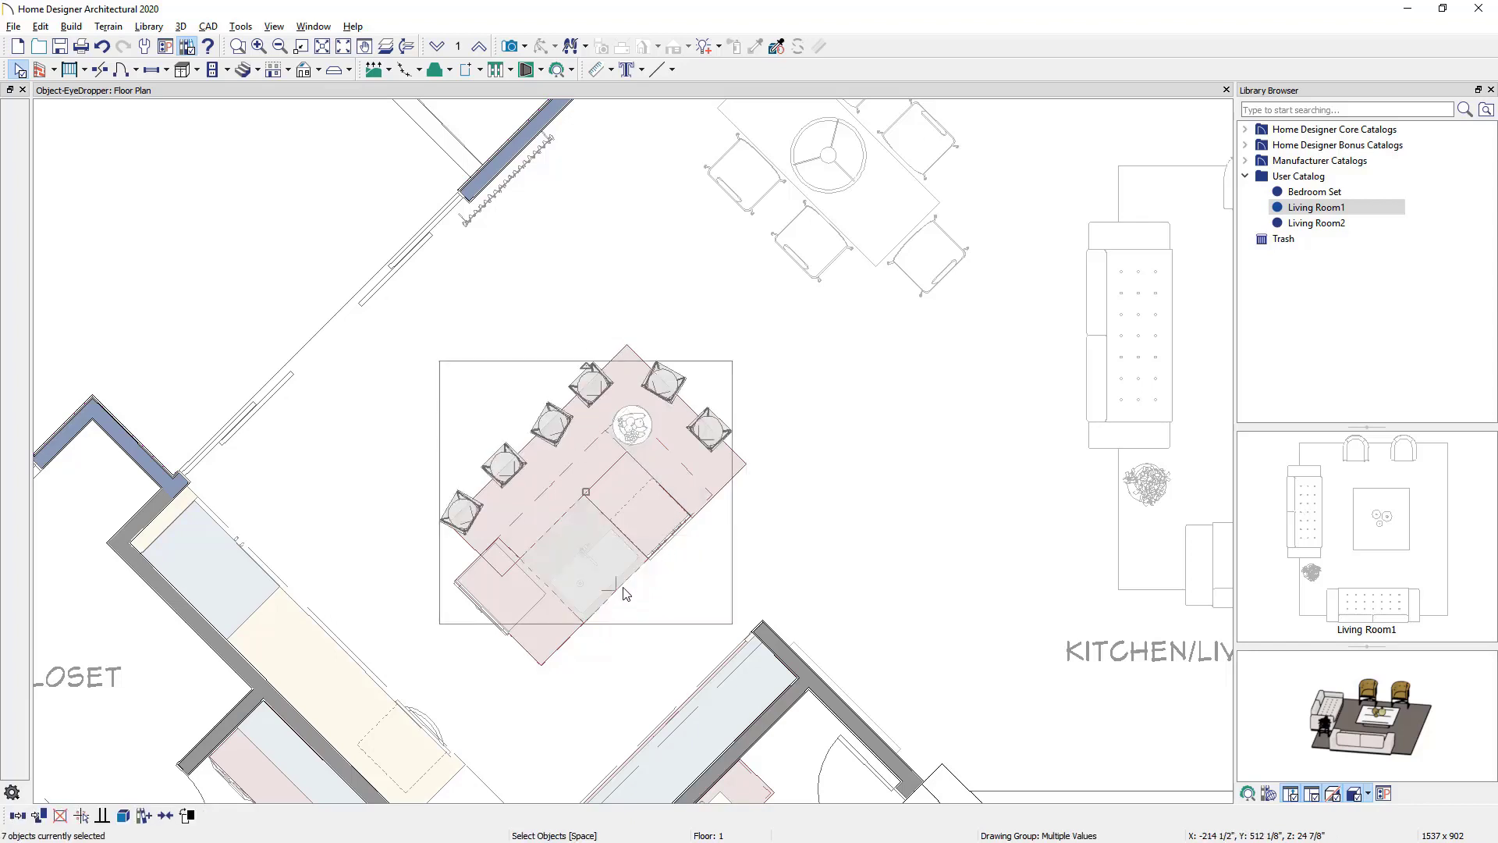
{"action": "left_click", "coordinate": [555, 652], "text": "shift"}
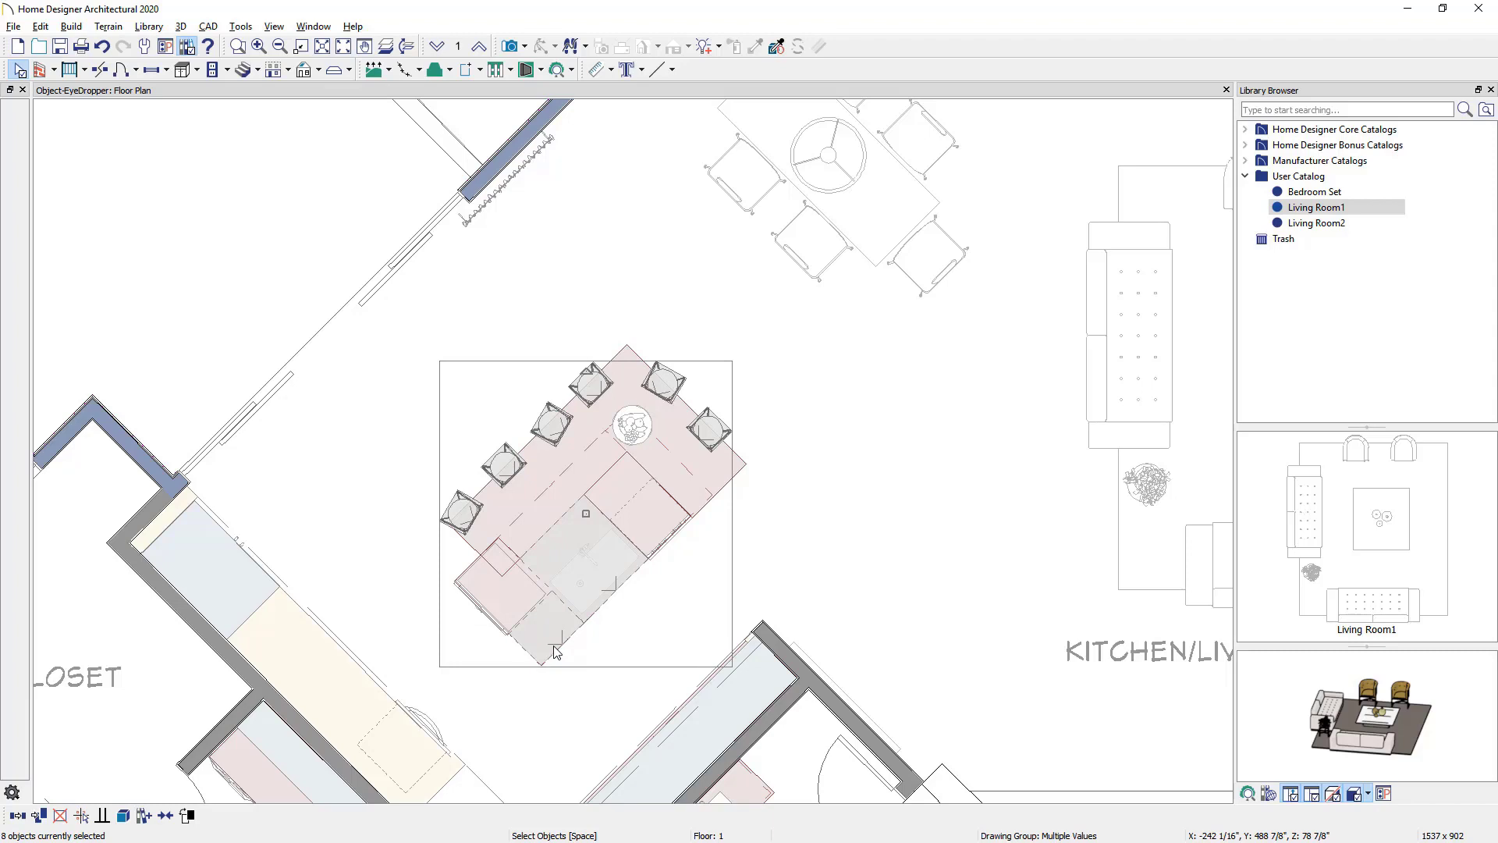
{"action": "key", "text": "Escape"}
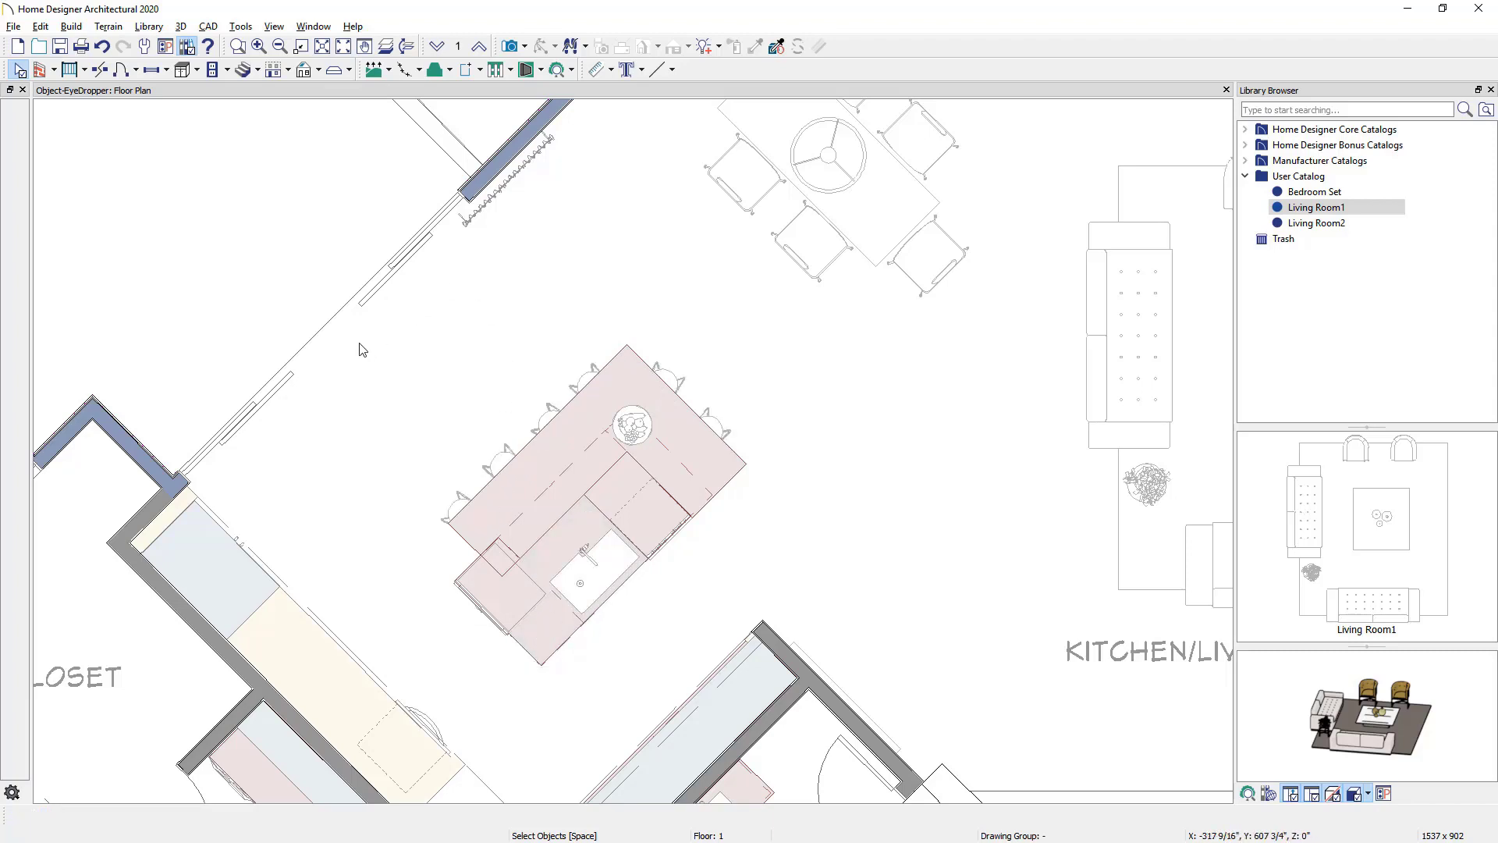
{"action": "mouse_move", "coordinate": [361, 334]}
{"action": "left_mouse_down"}
{"action": "mouse_move", "coordinate": [743, 578]}
{"action": "mouse_move", "coordinate": [772, 675]}
{"action": "left_mouse_up"}
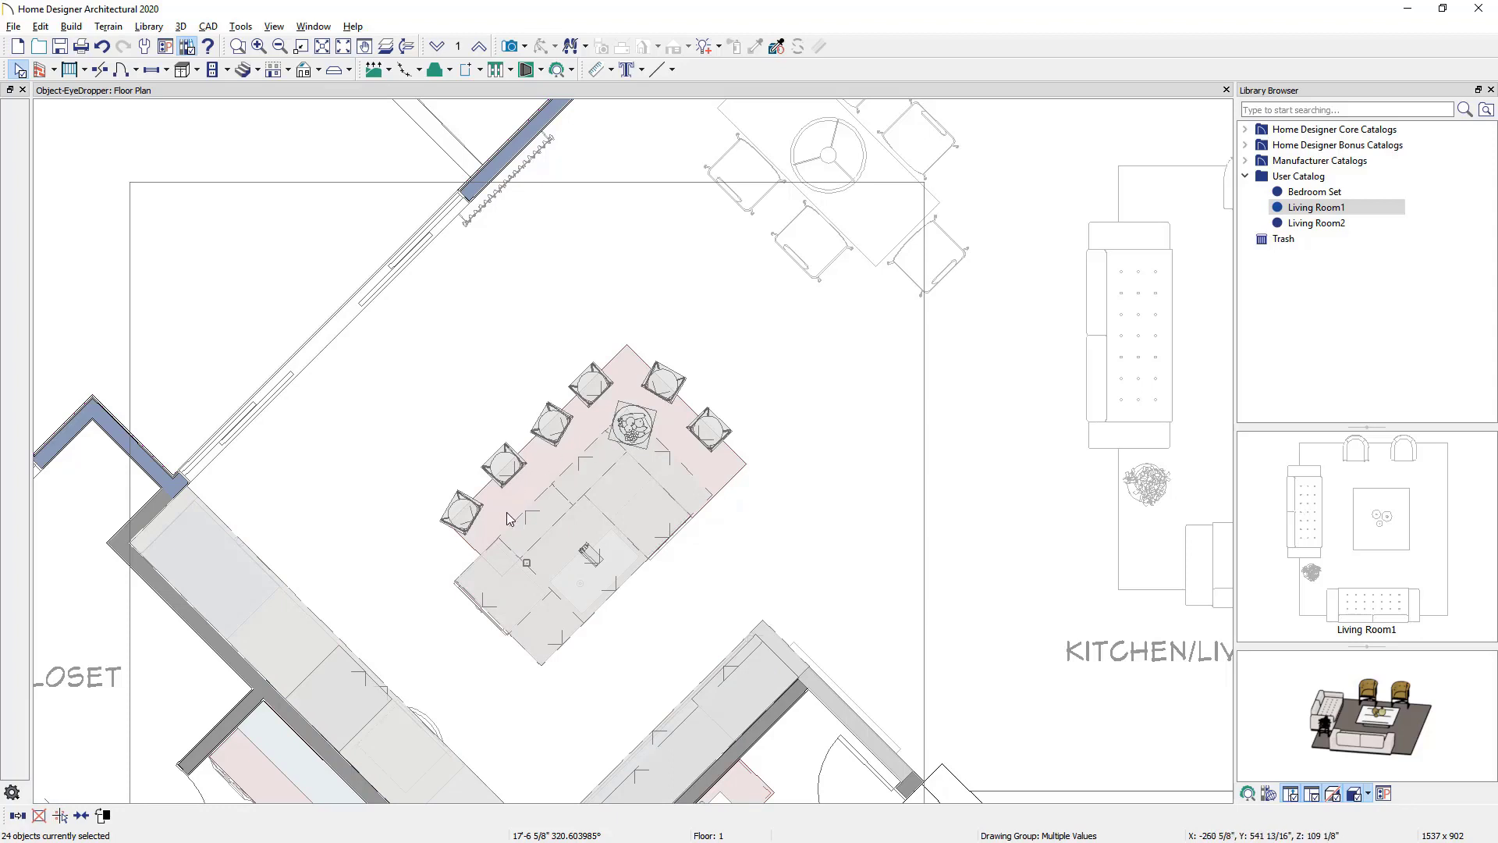
Select a stool, the centerpiece and a cabinet, then marquee-select all similar island pieces.
{"action": "key", "text": "Escape"}
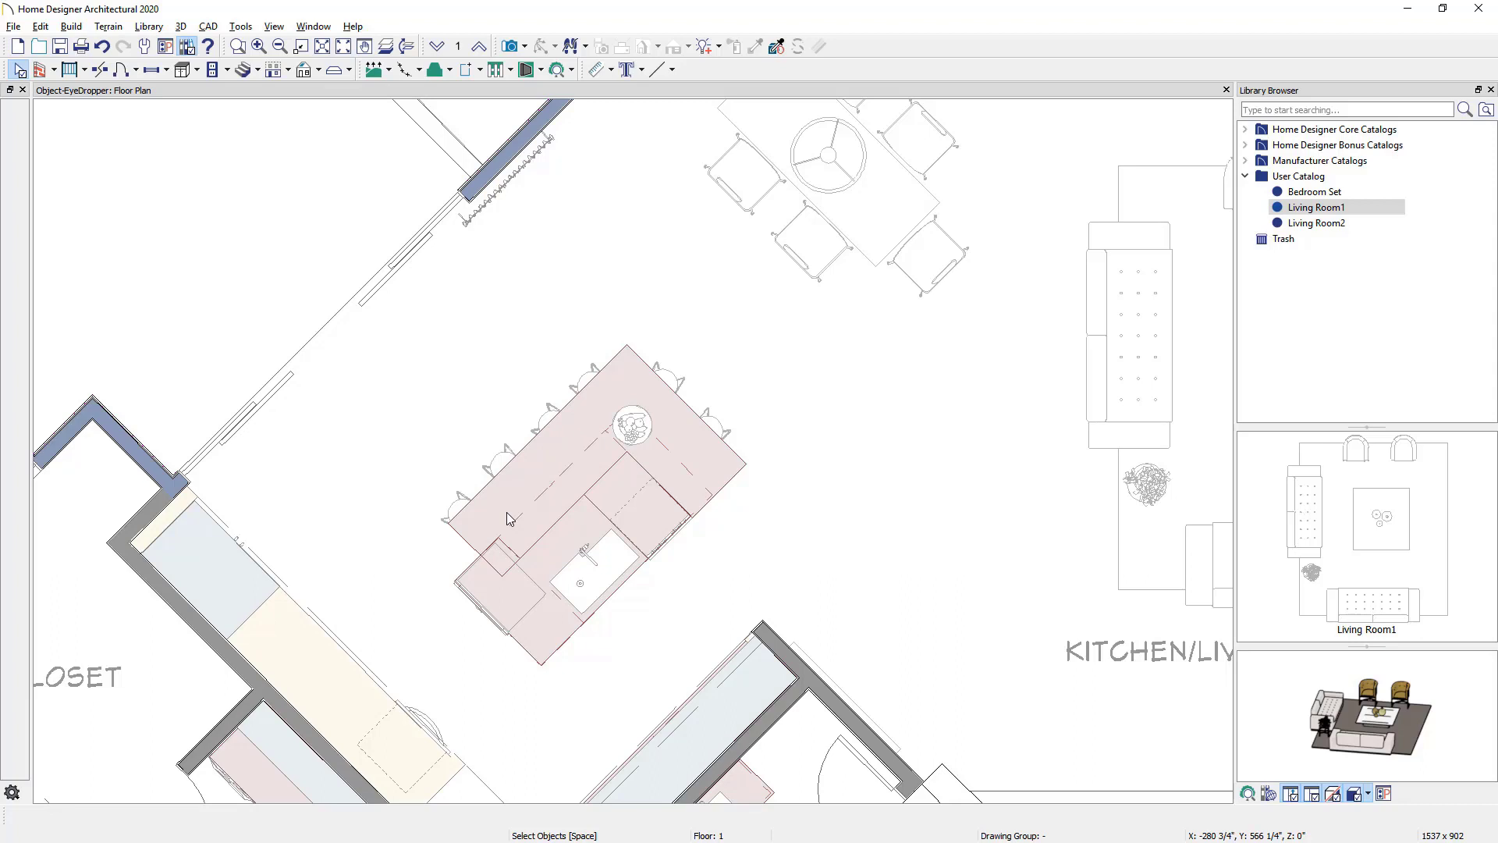
{"action": "left_click", "coordinate": [465, 501]}
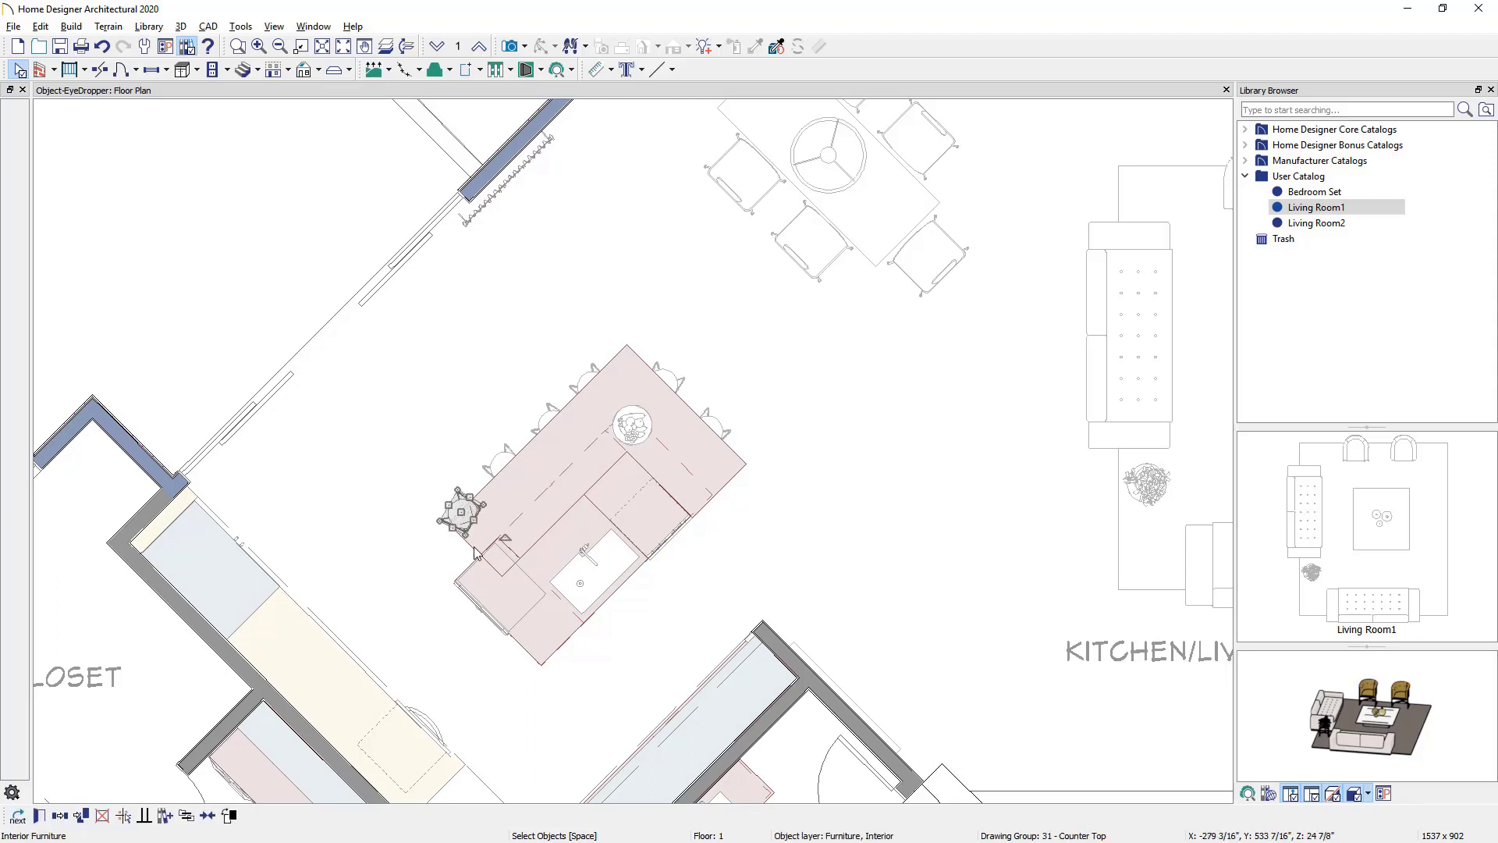
{"action": "left_click", "coordinate": [633, 430], "text": "shift"}
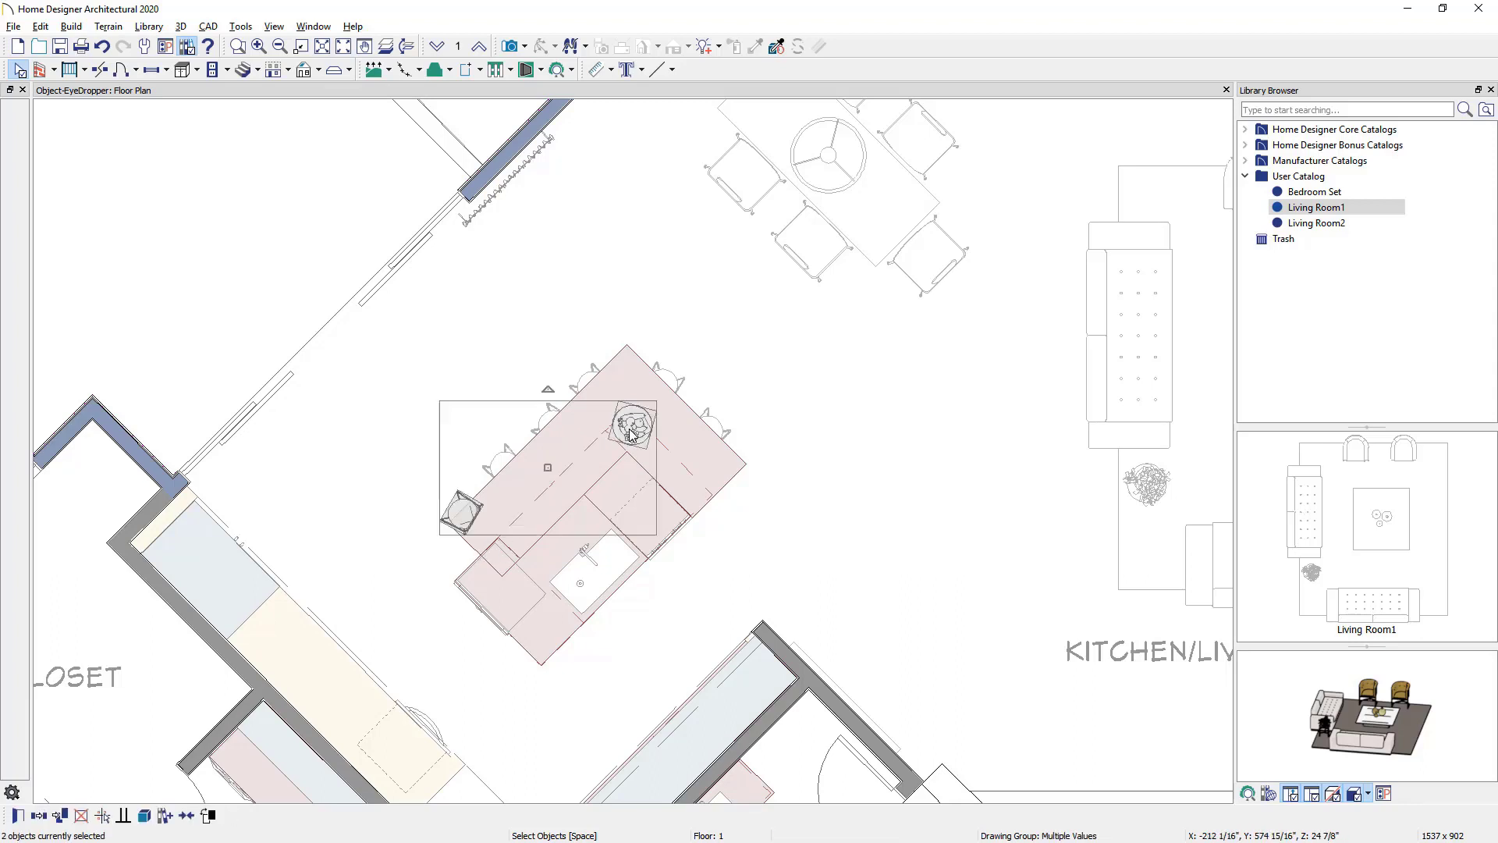
{"action": "left_click", "coordinate": [567, 644], "text": "shift"}
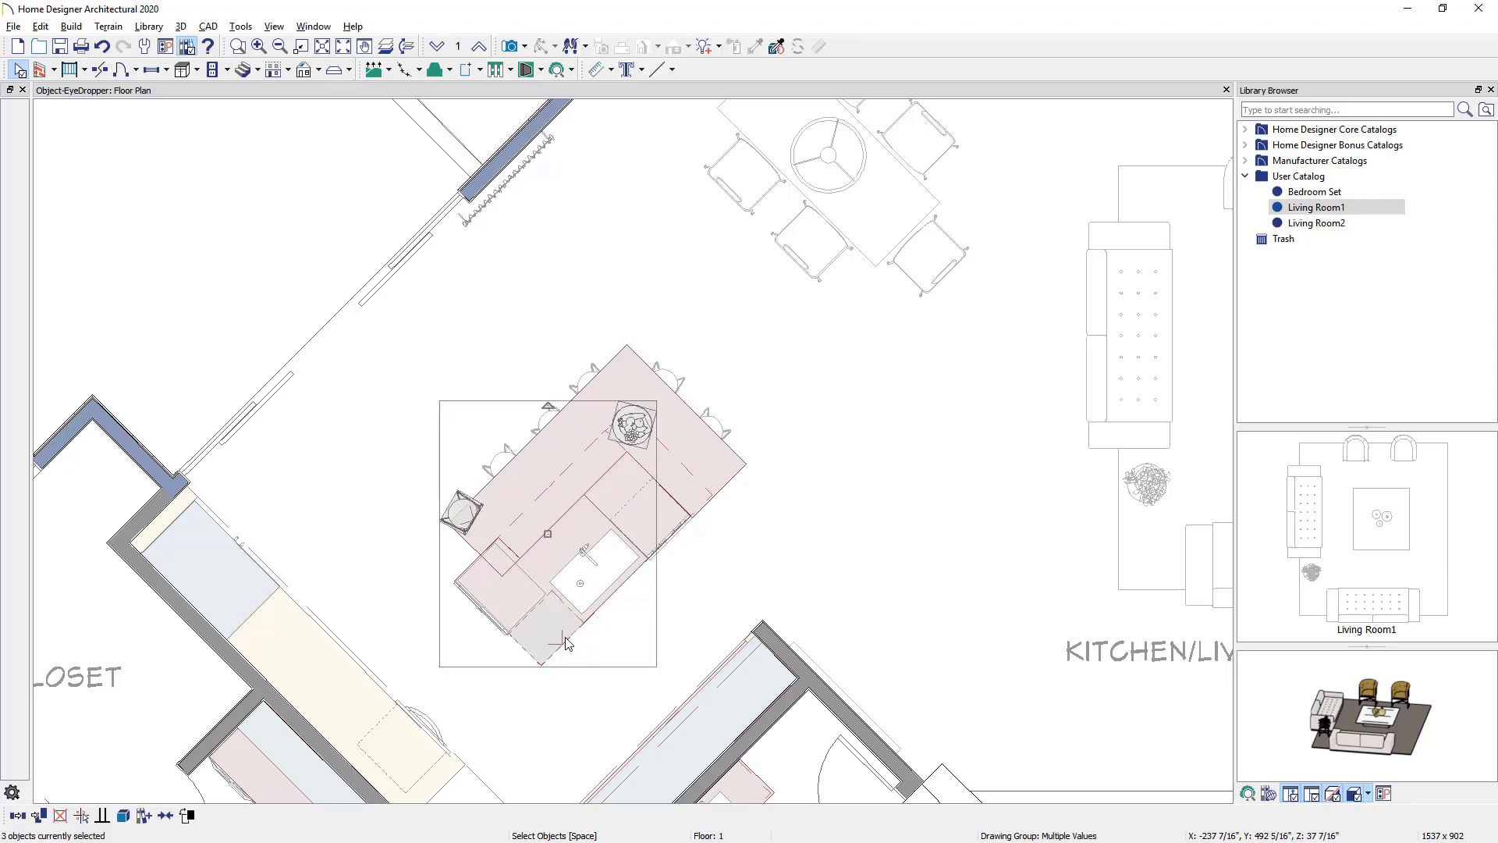
{"action": "left_click", "coordinate": [82, 817]}
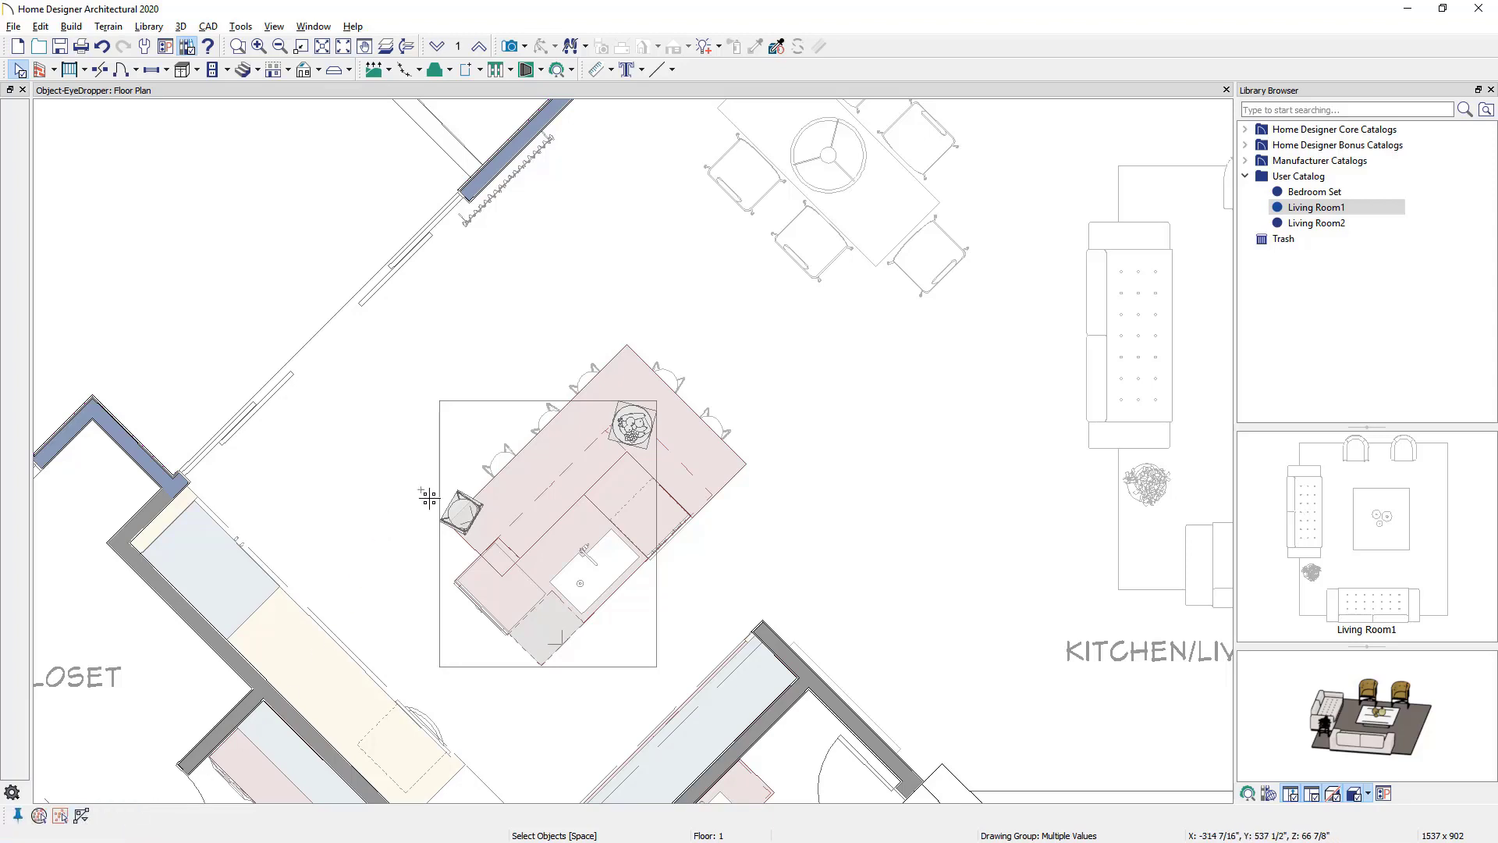
{"action": "left_click_drag", "start_coordinate": [744, 340], "coordinate": [462, 602]}
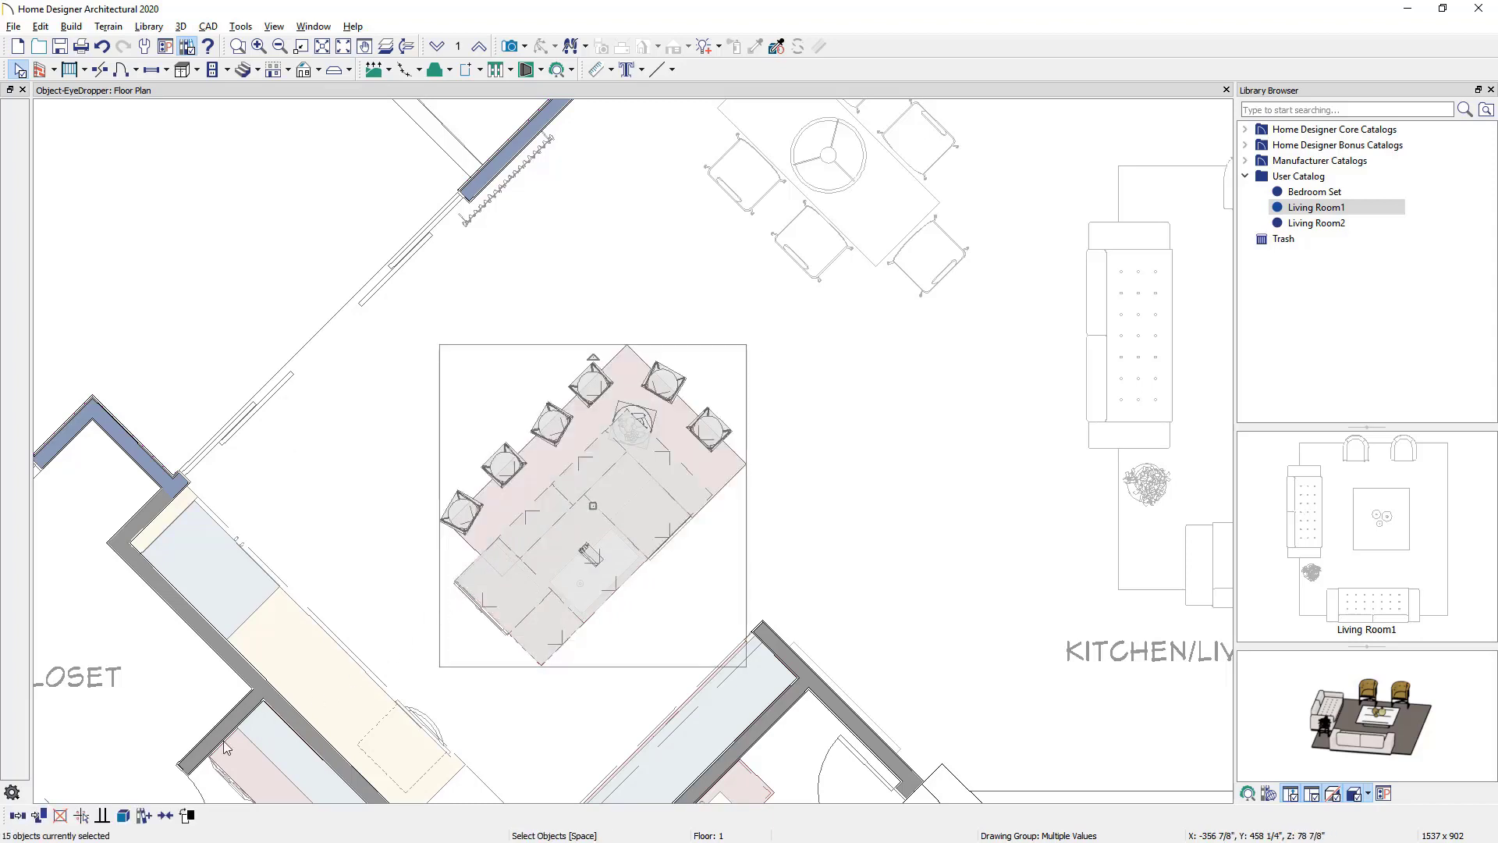
Make the island an architectural block, nudge it up-left, and hide its bounding box.
{"action": "left_click", "coordinate": [123, 816]}
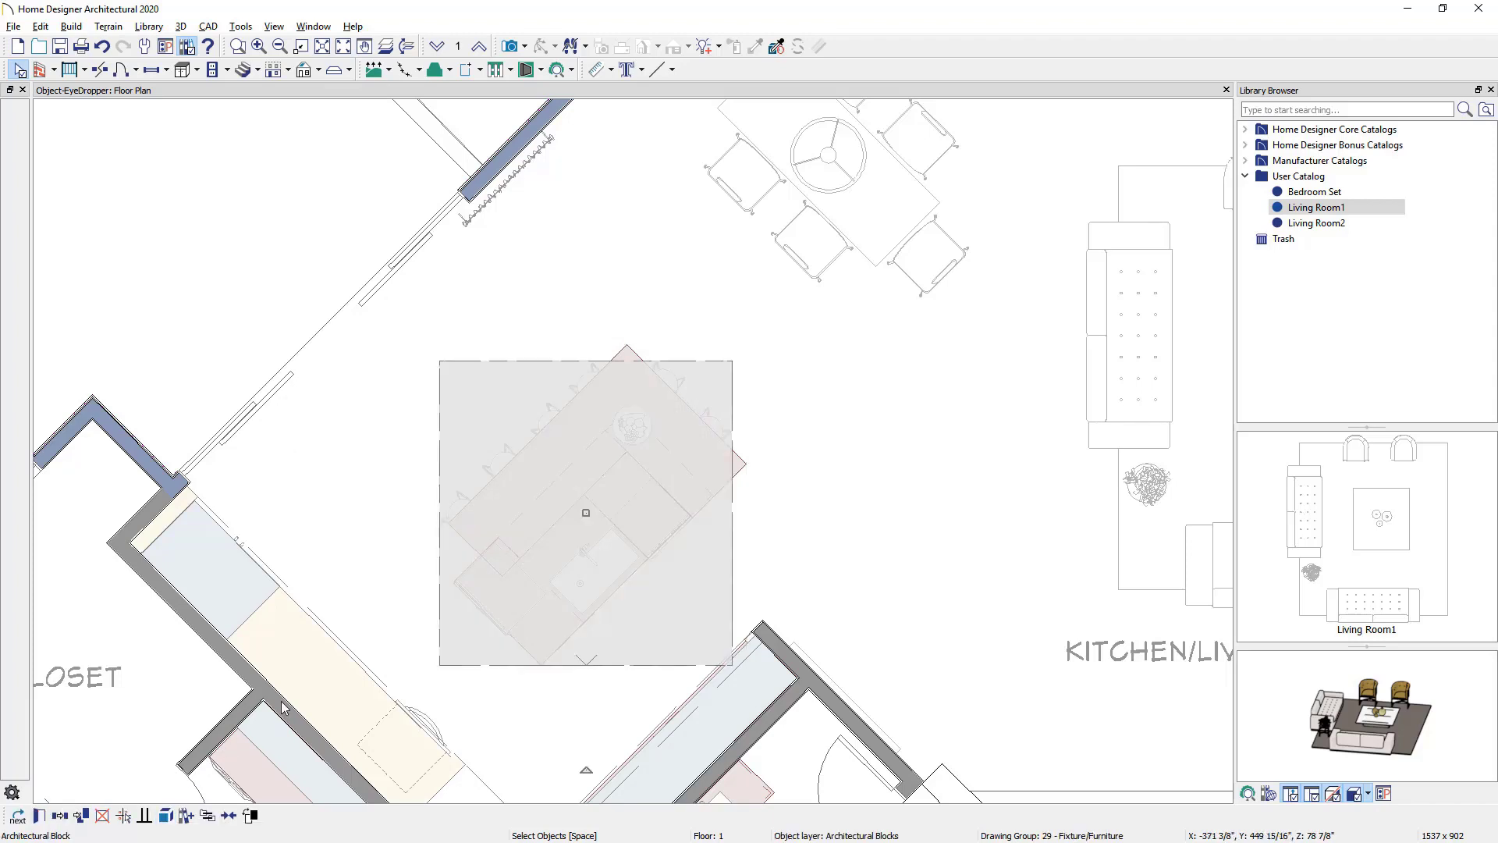
{"action": "mouse_move", "coordinate": [583, 513]}
{"action": "left_mouse_down"}
{"action": "mouse_move", "coordinate": [589, 473]}
{"action": "mouse_move", "coordinate": [566, 472]}
{"action": "left_mouse_up"}
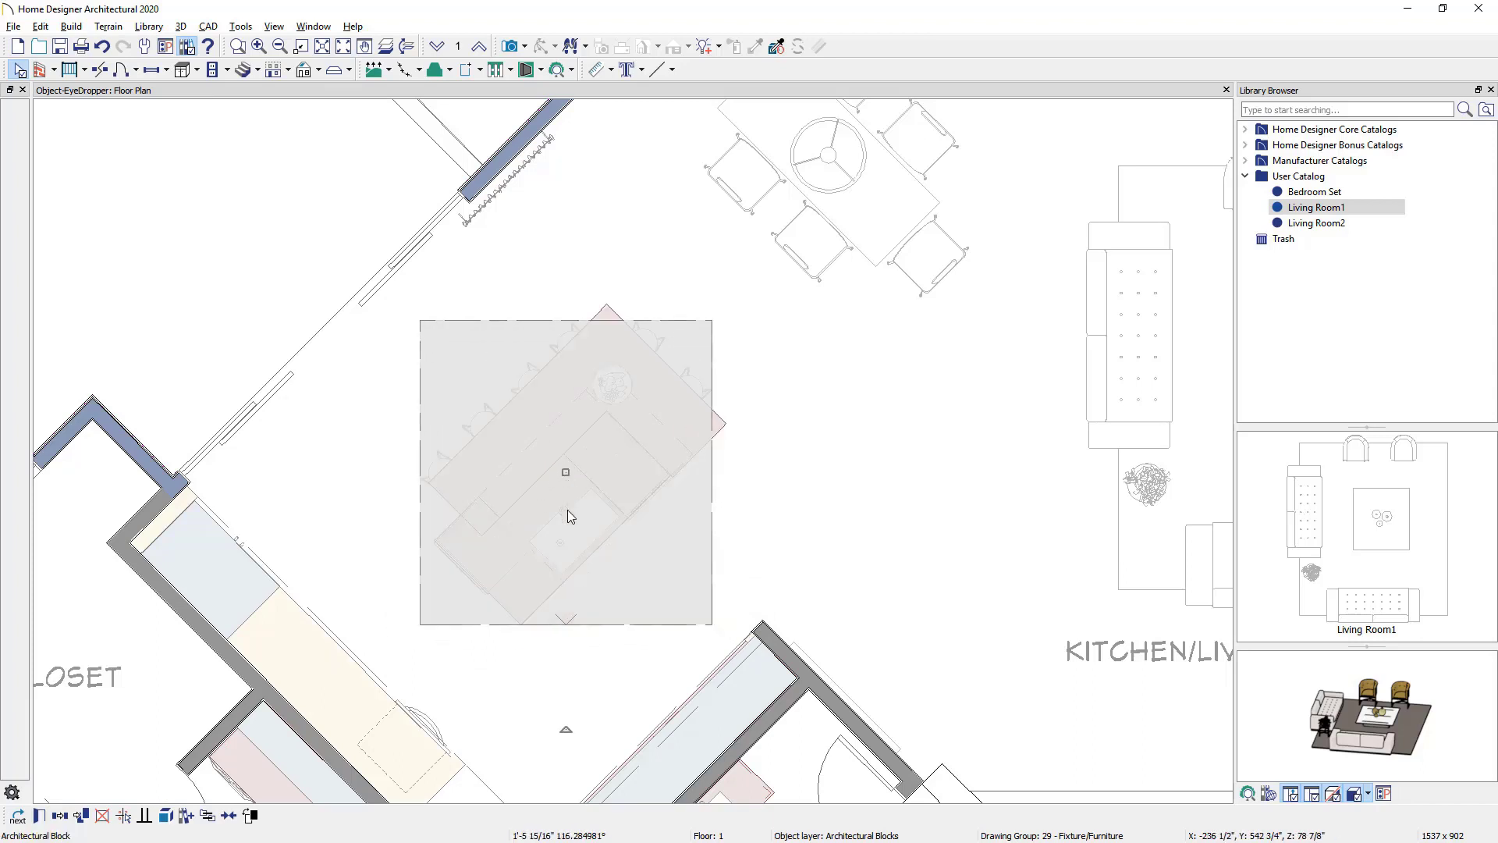
{"action": "double_click", "coordinate": [700, 516]}
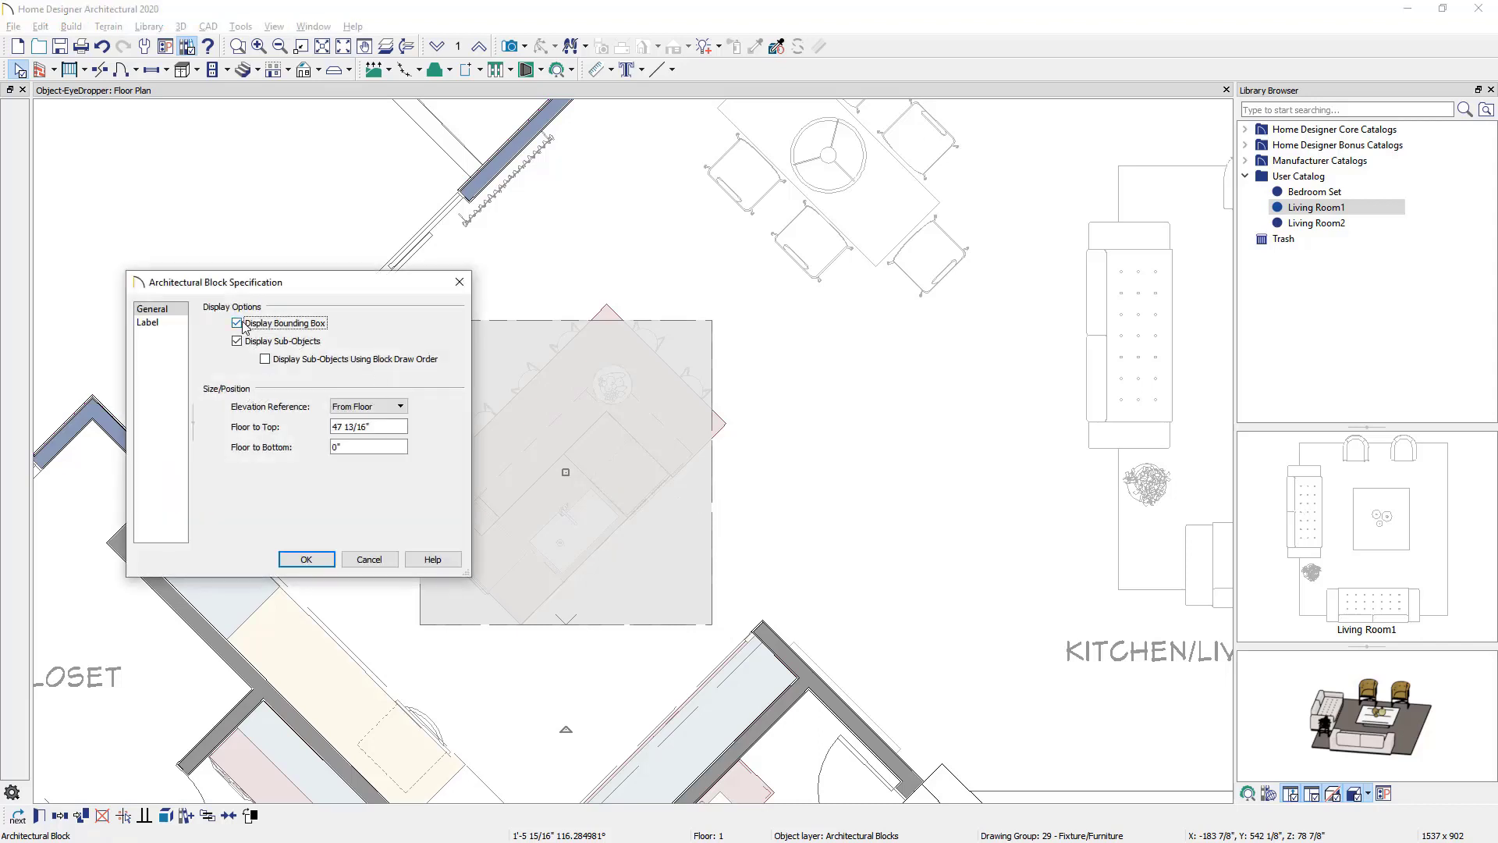
{"action": "left_click", "coordinate": [306, 559]}
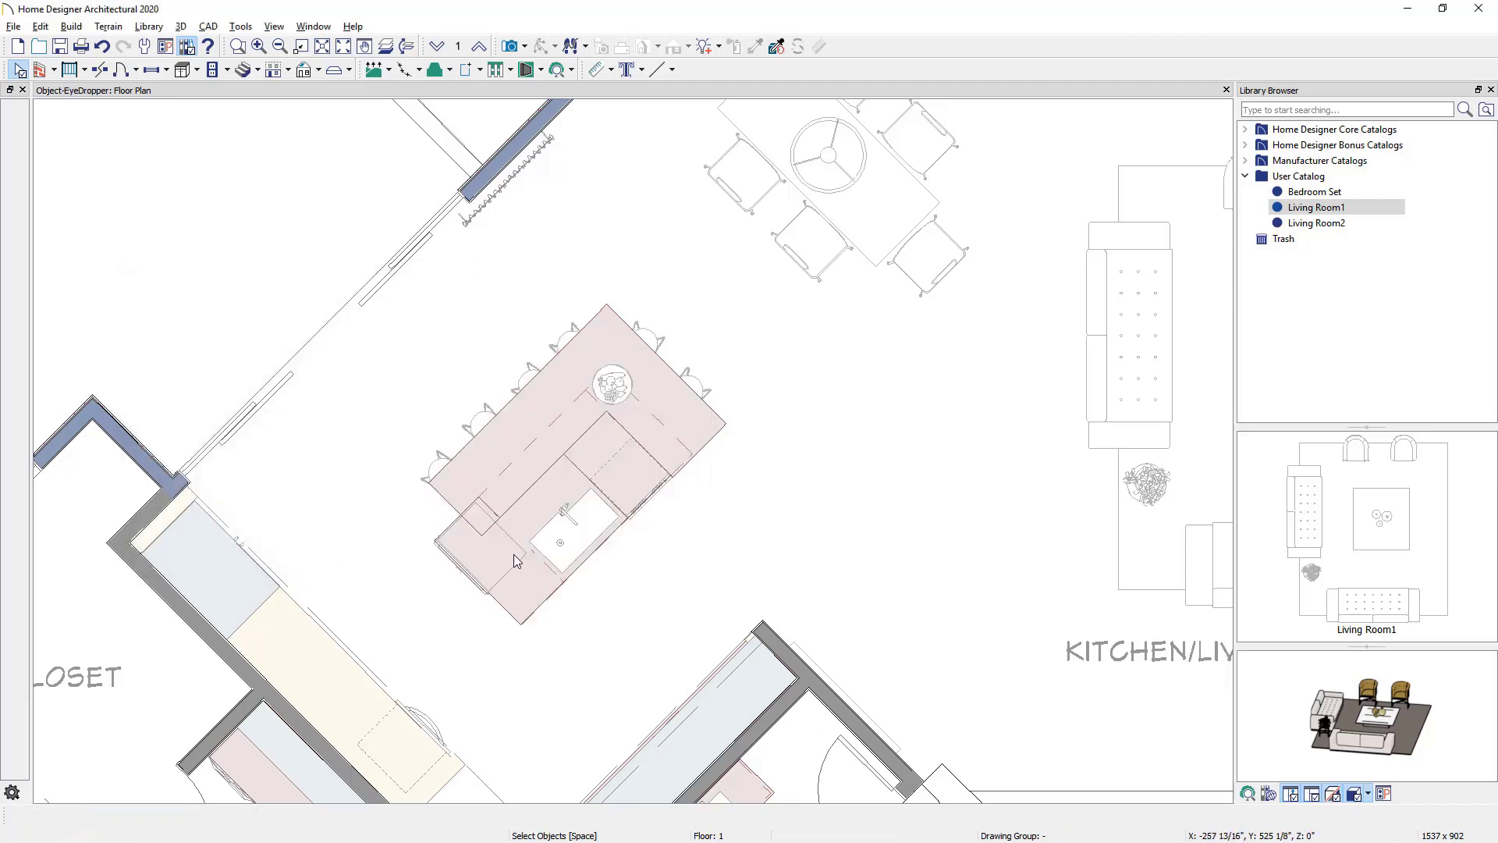
Give the island block the custom label 'Kitchen Island Option 1'.
{"action": "left_click", "coordinate": [570, 484]}
{"action": "double_click", "coordinate": [570, 482]}
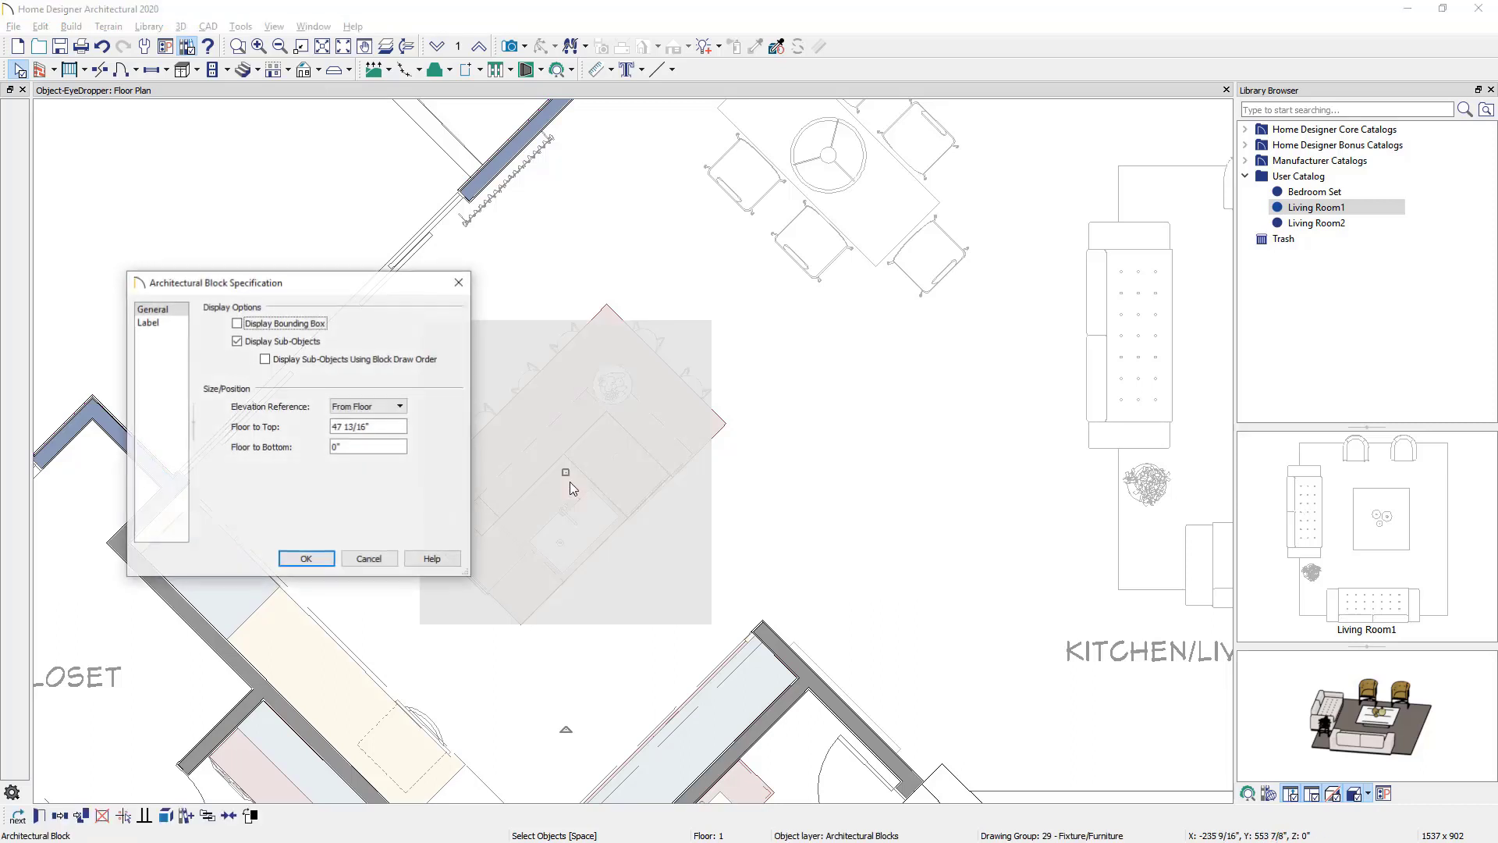
{"action": "left_click", "coordinate": [170, 329]}
{"action": "left_click", "coordinate": [298, 366]}
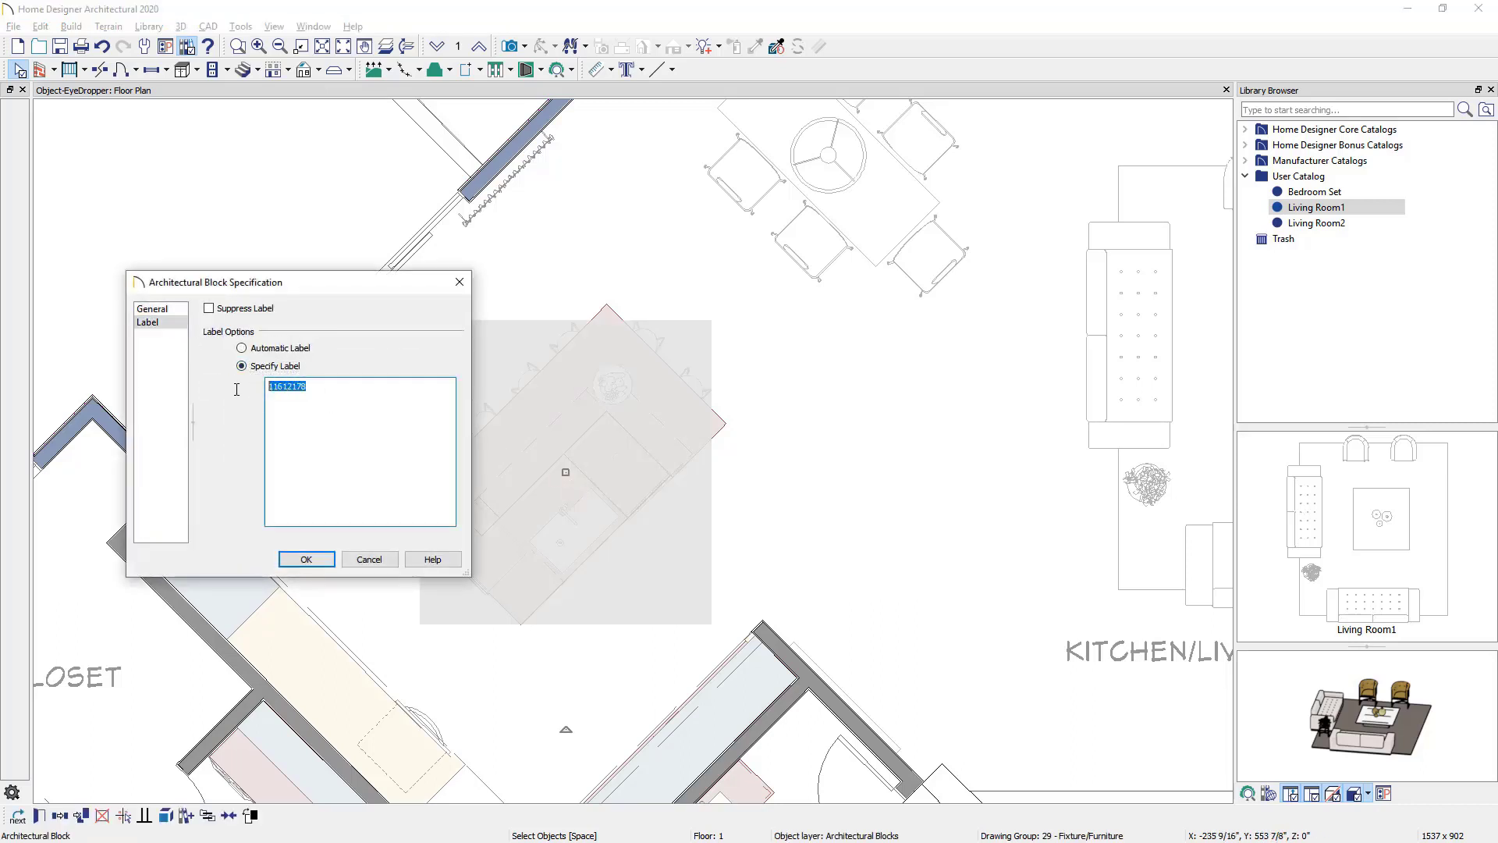
{"action": "left_click", "coordinate": [307, 559]}
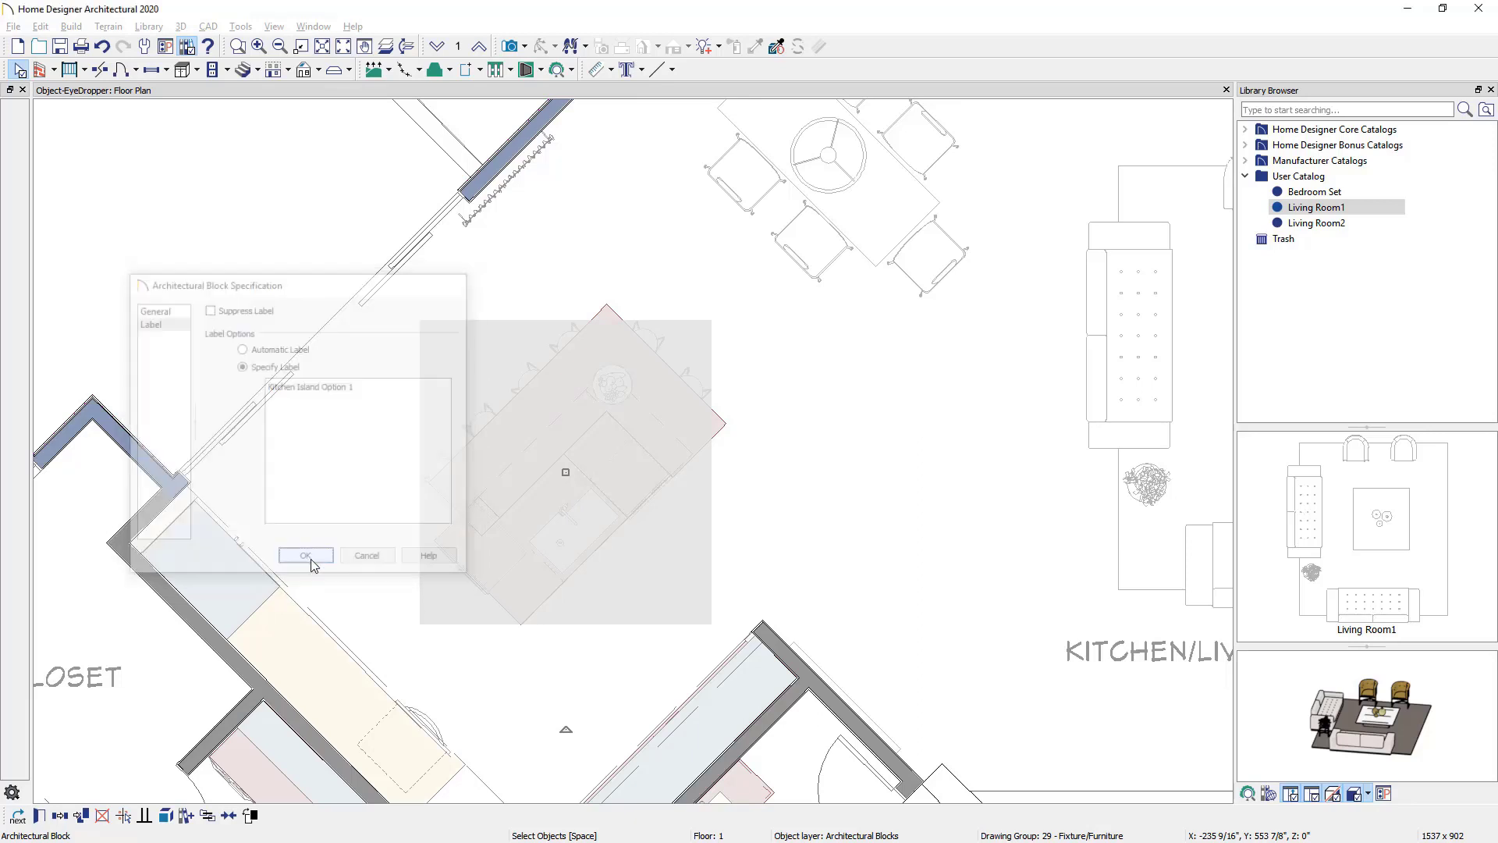
Add the selected island block to the User Catalog library.
{"action": "left_click", "coordinate": [186, 823]}
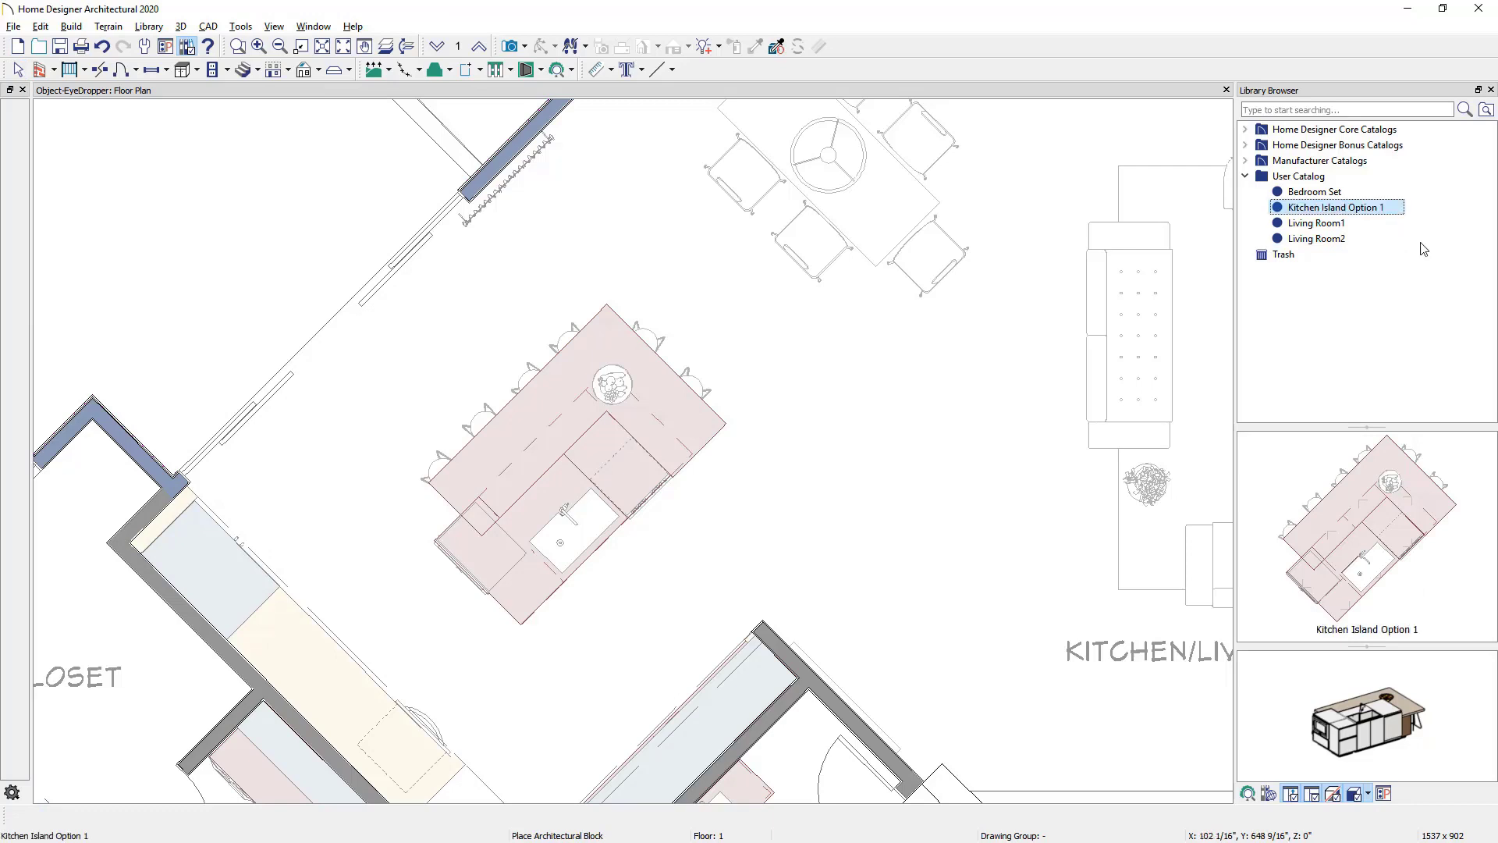